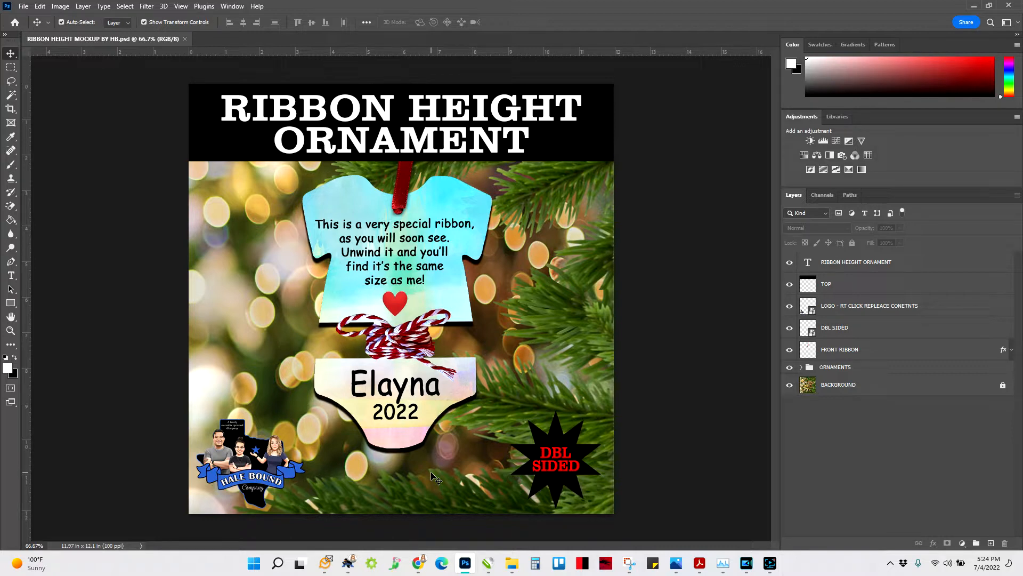
Examine the mockup's layers from the title text down to the front ribbon and expand the ORNAMENTS group.
left_click(875, 262)
left_click(859, 284)
left_click(856, 306)
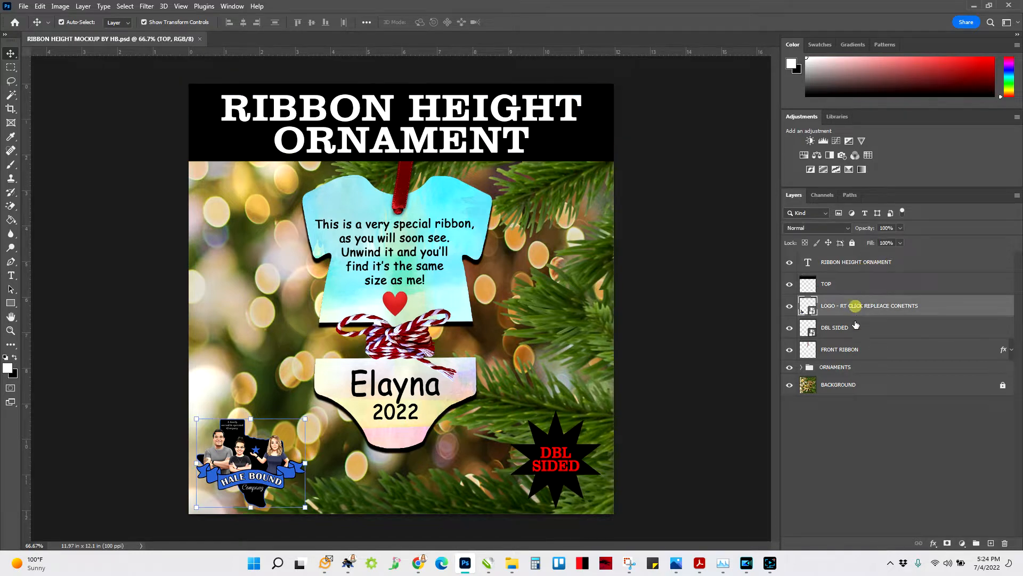
left_click(856, 326)
left_click(861, 350)
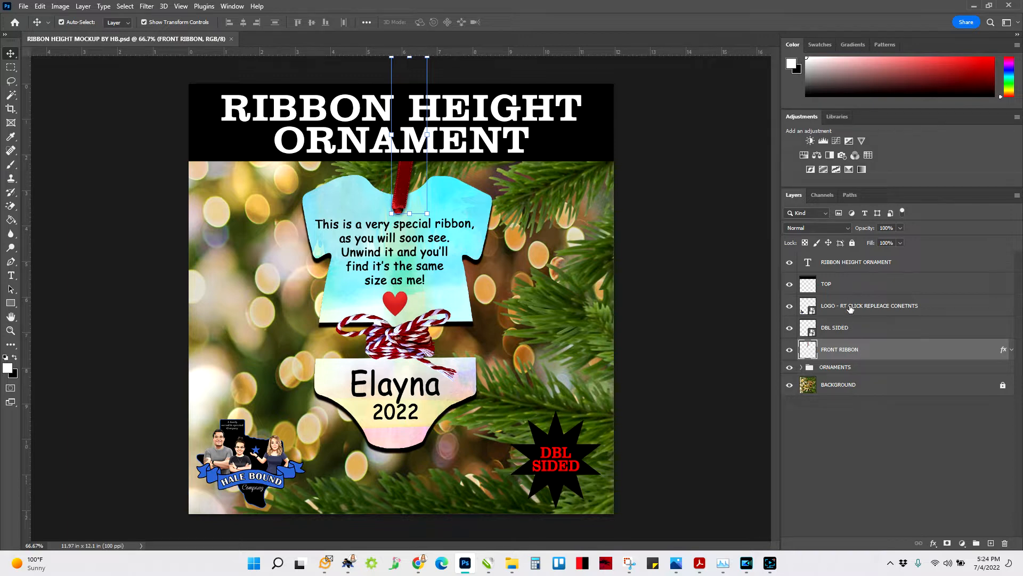
left_click(845, 287)
left_click(850, 262)
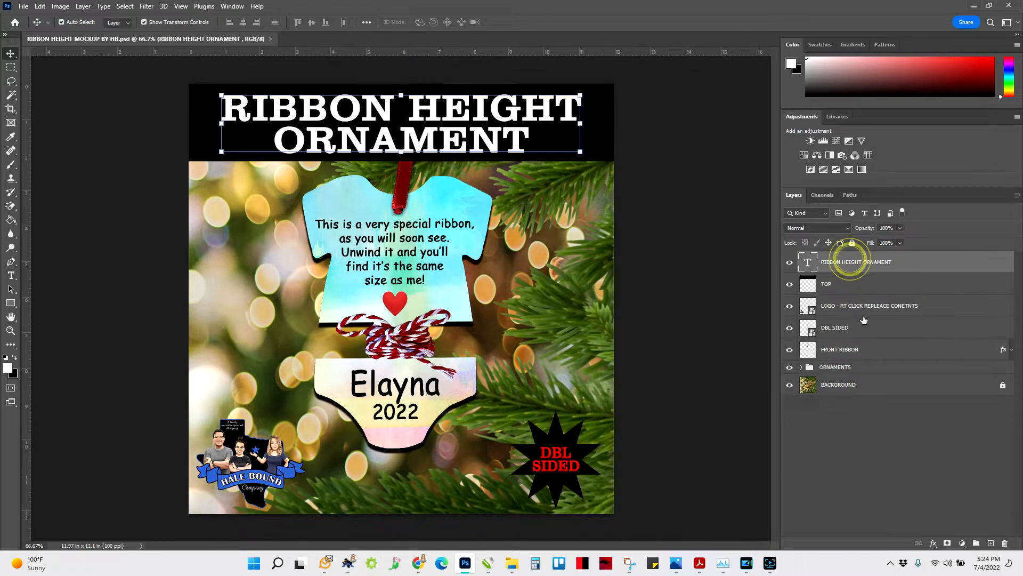
left_click(833, 368)
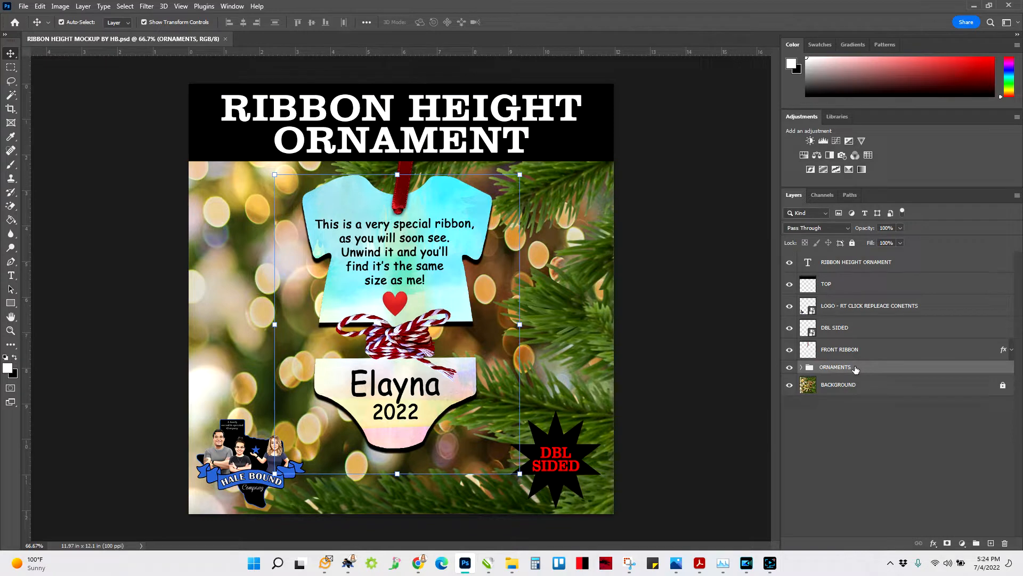
left_click(802, 367)
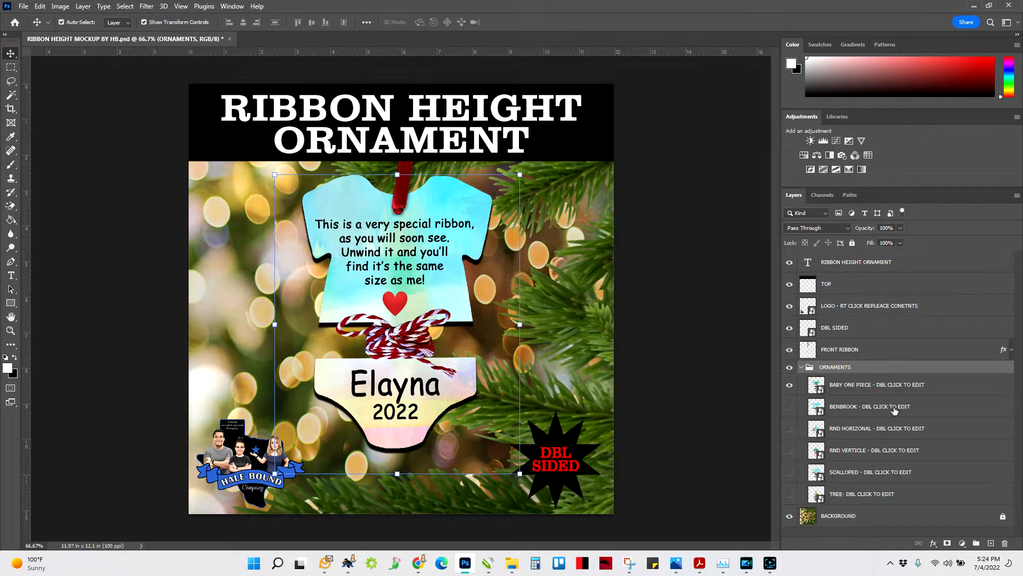
Hide the black TOP banner layer and the RIBBON HEIGHT ORNAMENT title layer.
left_click(836, 288)
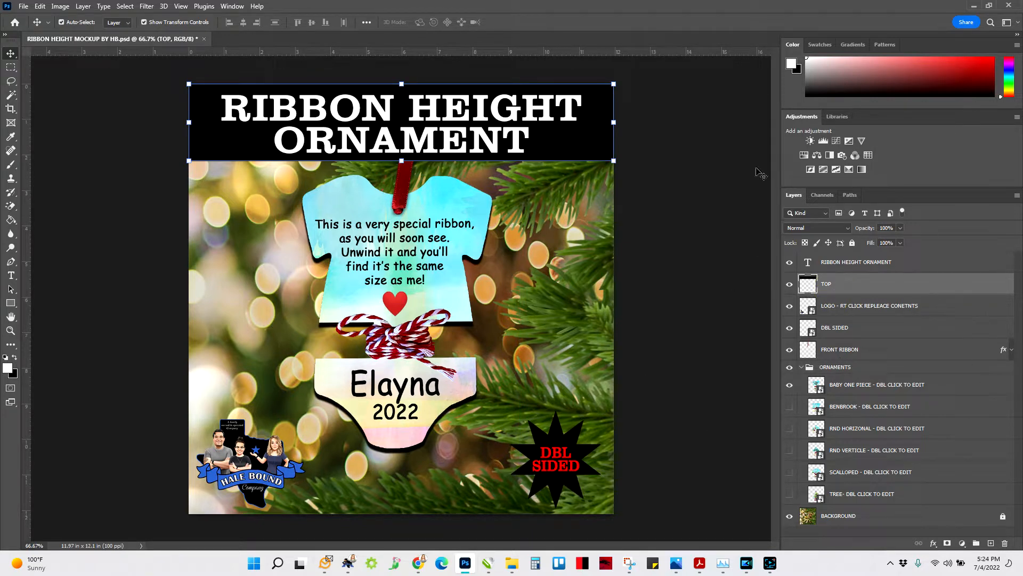
left_click(790, 284)
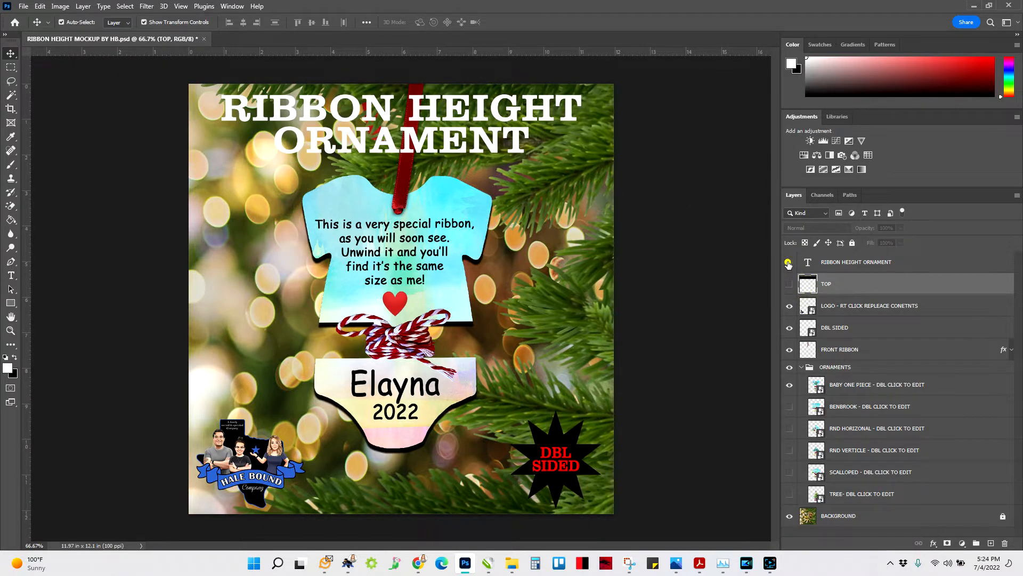
left_click(788, 262)
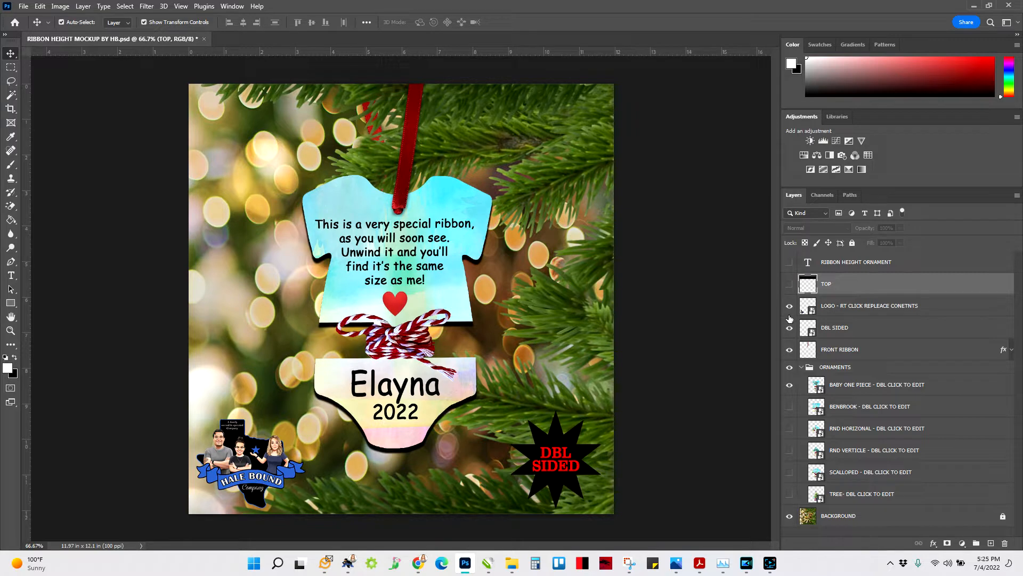
left_click(813, 308)
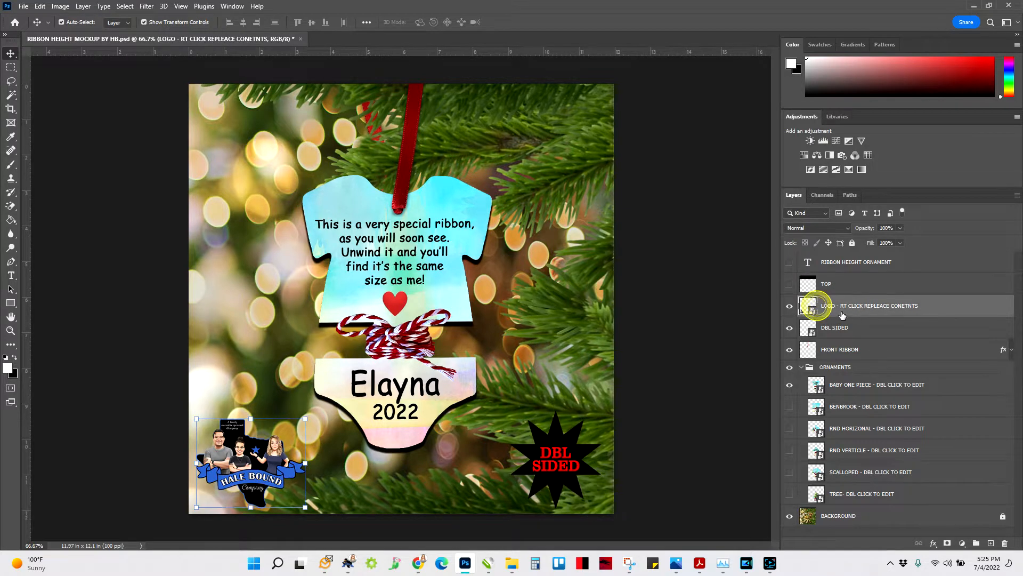
right_click(834, 311)
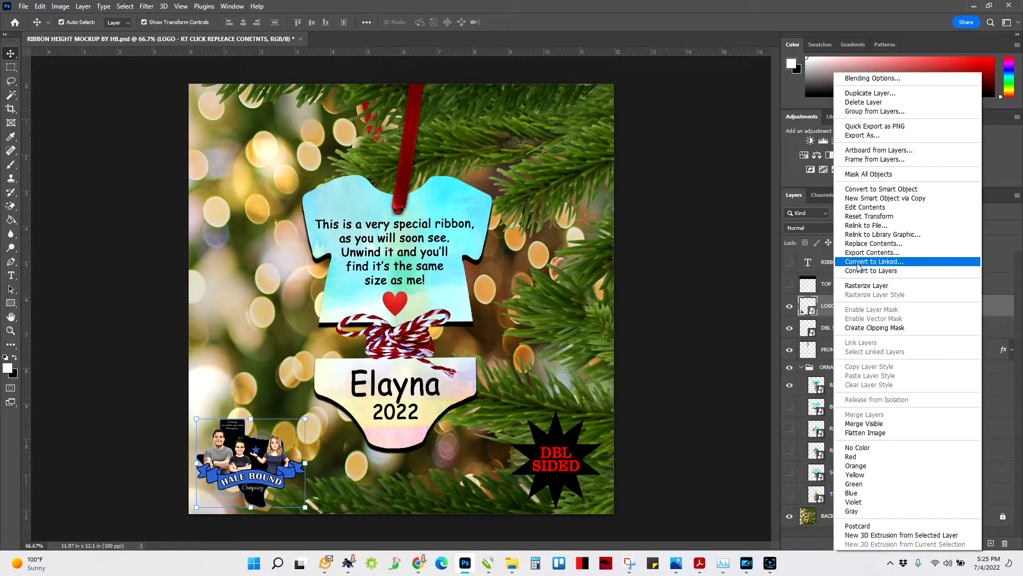
left_click(872, 243)
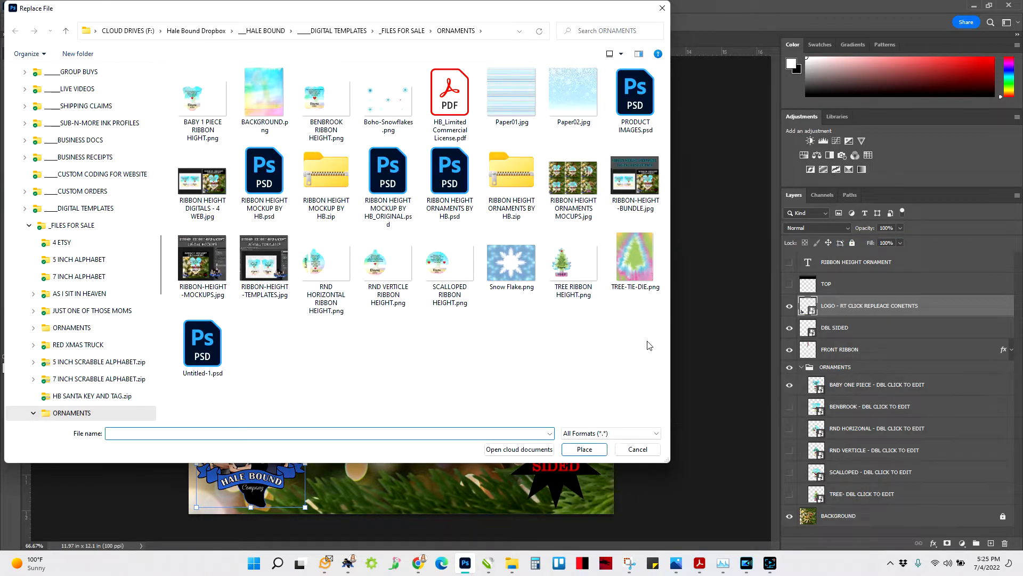
left_click(637, 449)
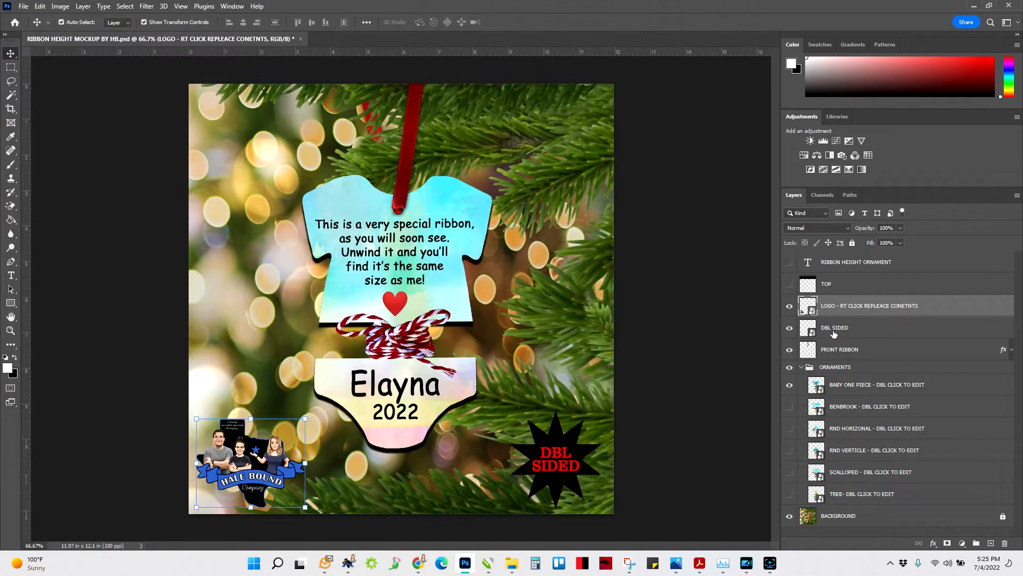
Hide the DBL SIDED badge layer and show it again.
left_click(831, 332)
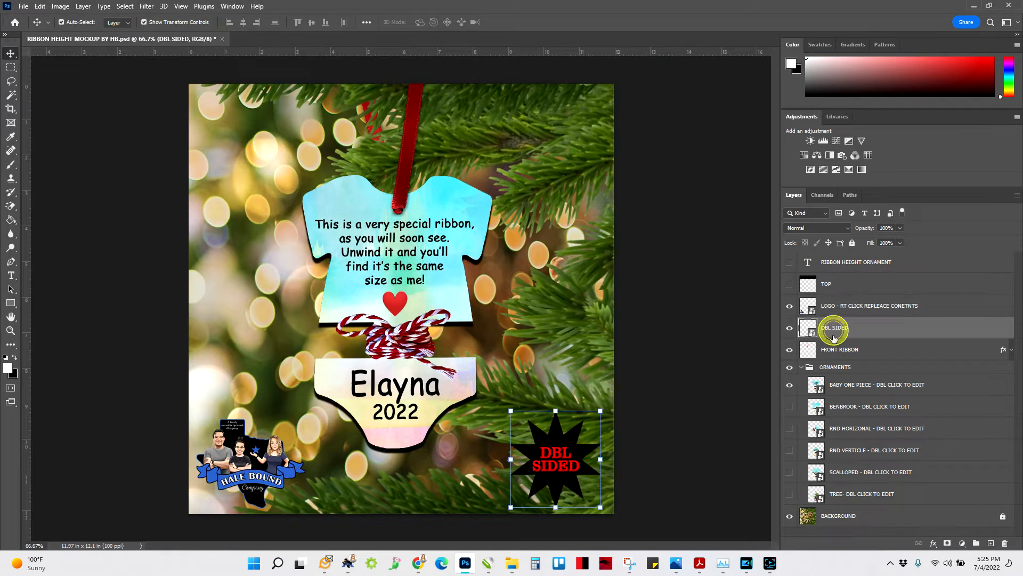
left_click(789, 327)
left_click(789, 328)
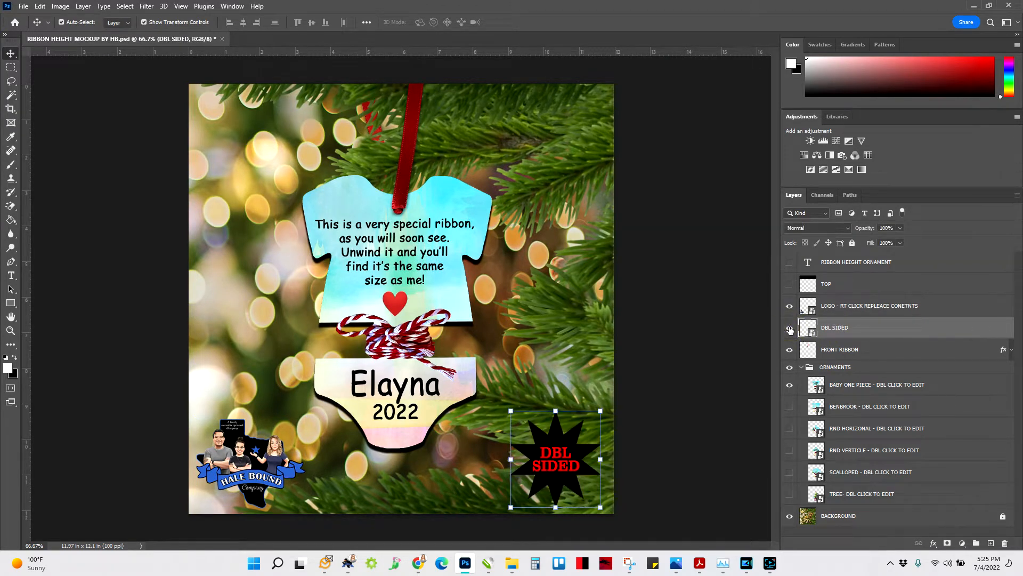
Lock the FRONT RIBBON layer completely and toggle its visibility to check the ribbon over the ornament.
left_click(848, 350)
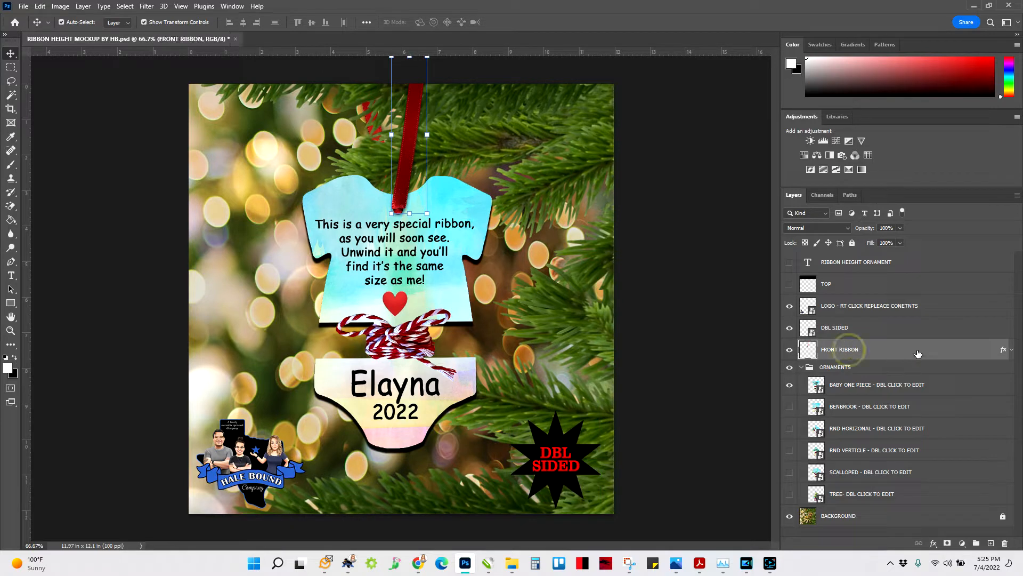
left_click(852, 242)
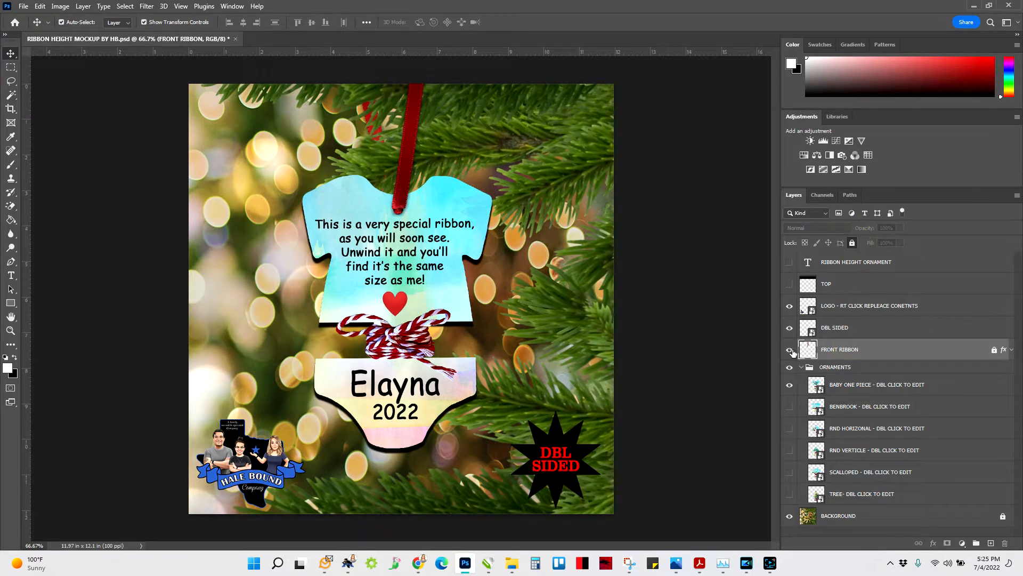
left_click(791, 351)
left_click(791, 351)
left_click(791, 351)
left_click(791, 351)
left_click(791, 351)
left_click(791, 350)
left_click(791, 351)
left_click(792, 350)
left_click(791, 350)
left_click(791, 350)
Preview the Benbrook, round horizontal, round vertical, scalloped and tree ornaments one at a time and return to the baby one piece.
left_click(853, 385)
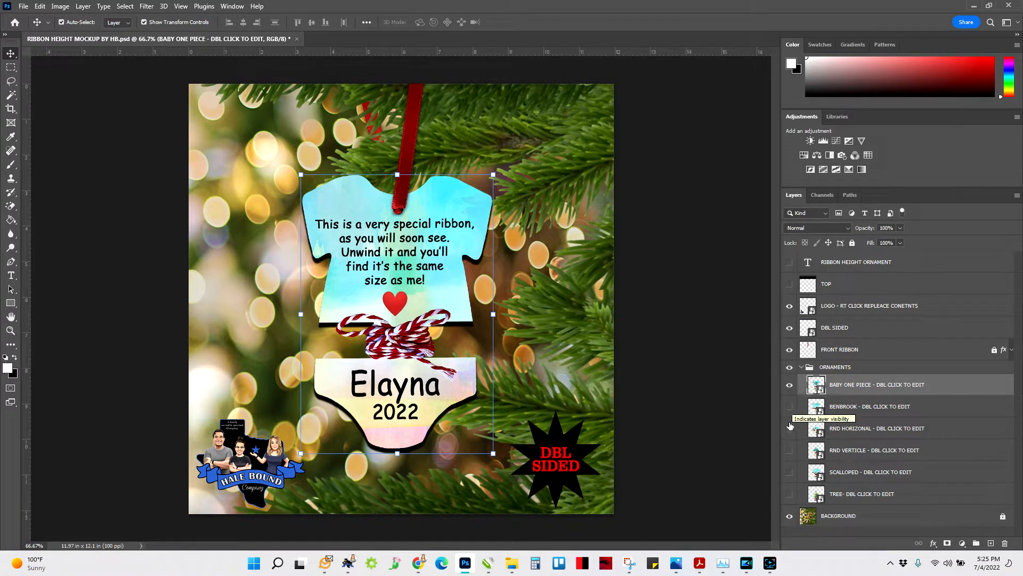
left_click(790, 388)
left_click(790, 408)
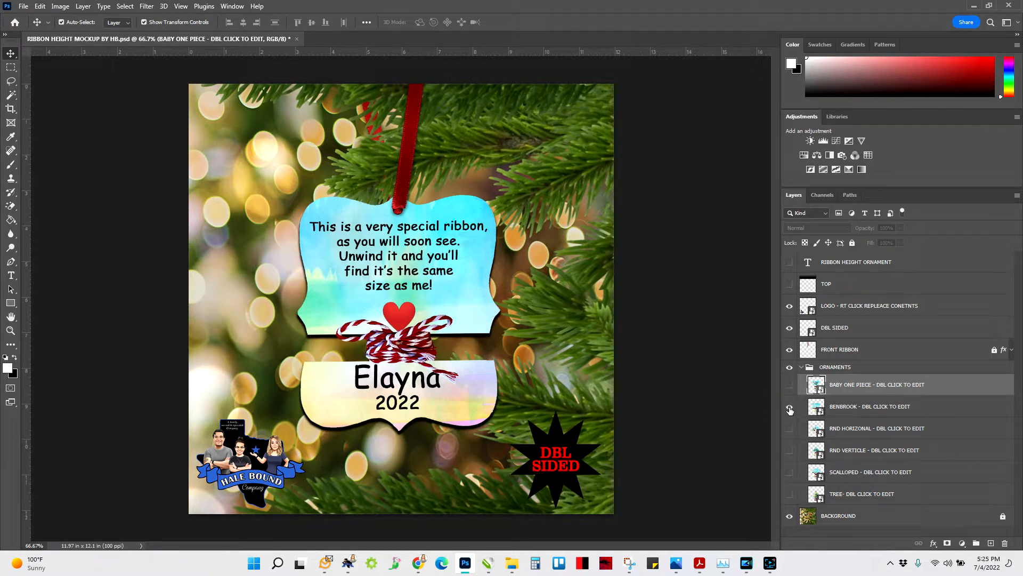
left_click(790, 408)
left_click(789, 429)
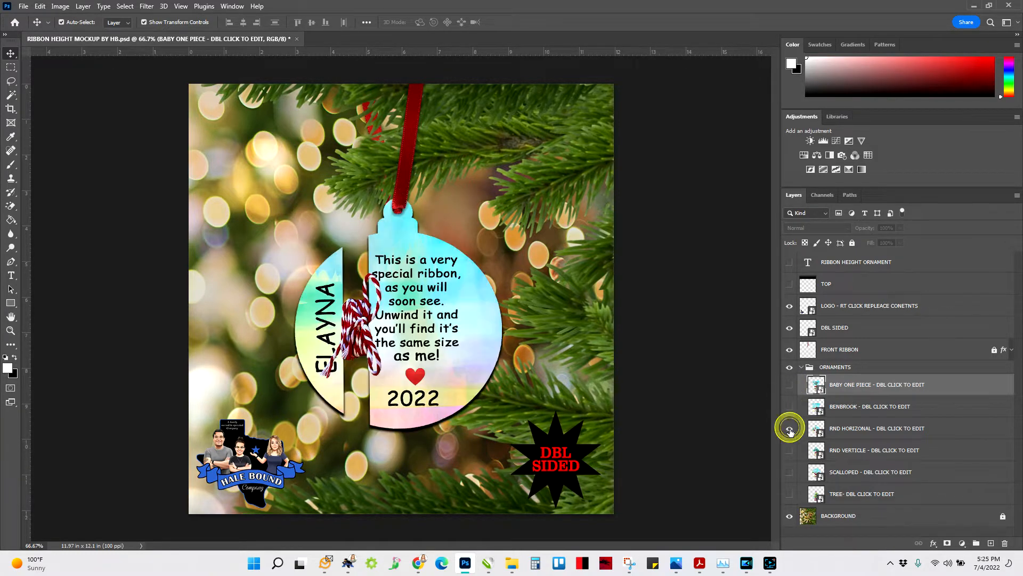
left_click(790, 430)
left_click(791, 451)
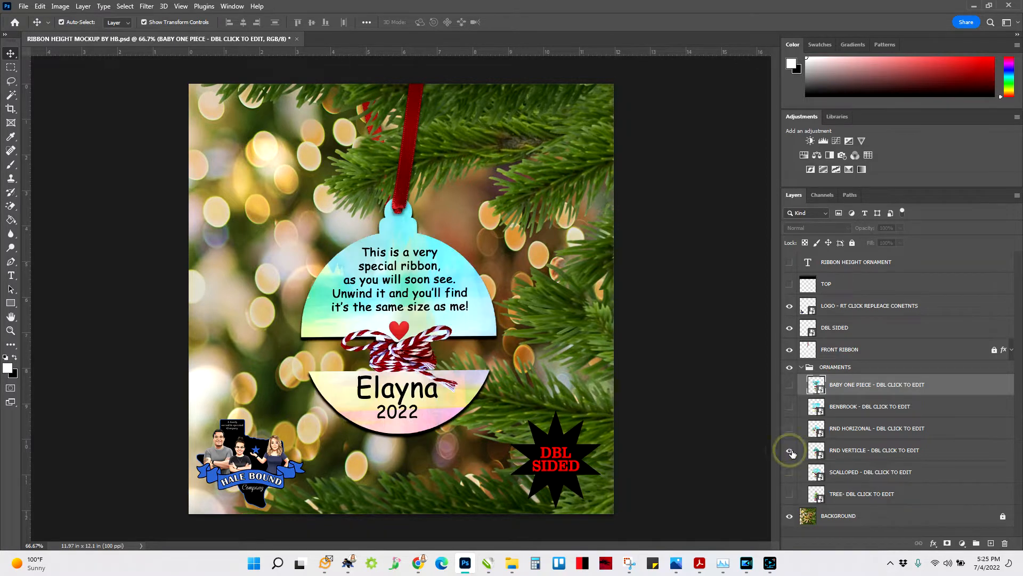
left_click(790, 451)
left_click(790, 473)
left_click(790, 472)
left_click(789, 494)
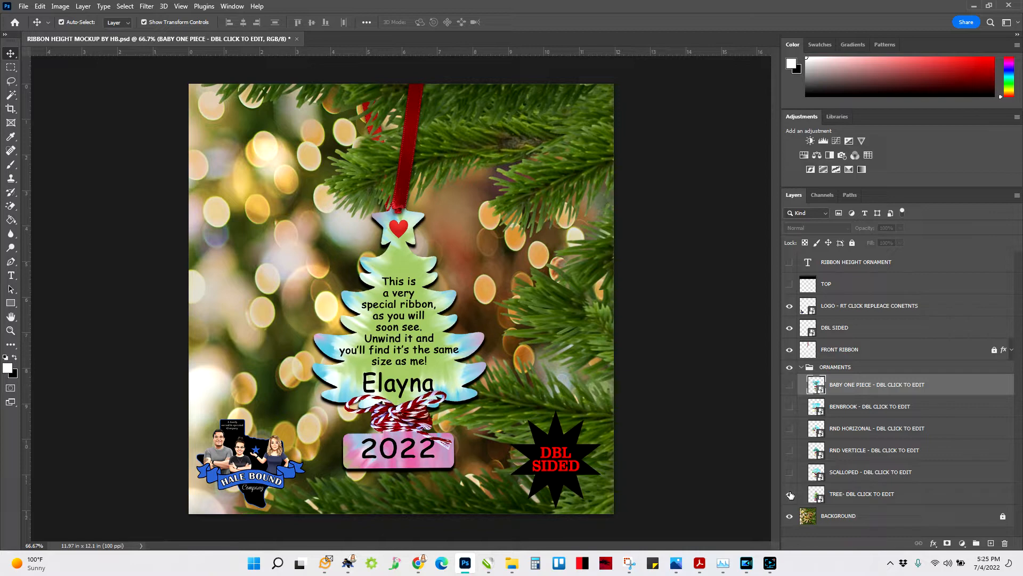
left_click(790, 495)
left_click(789, 385)
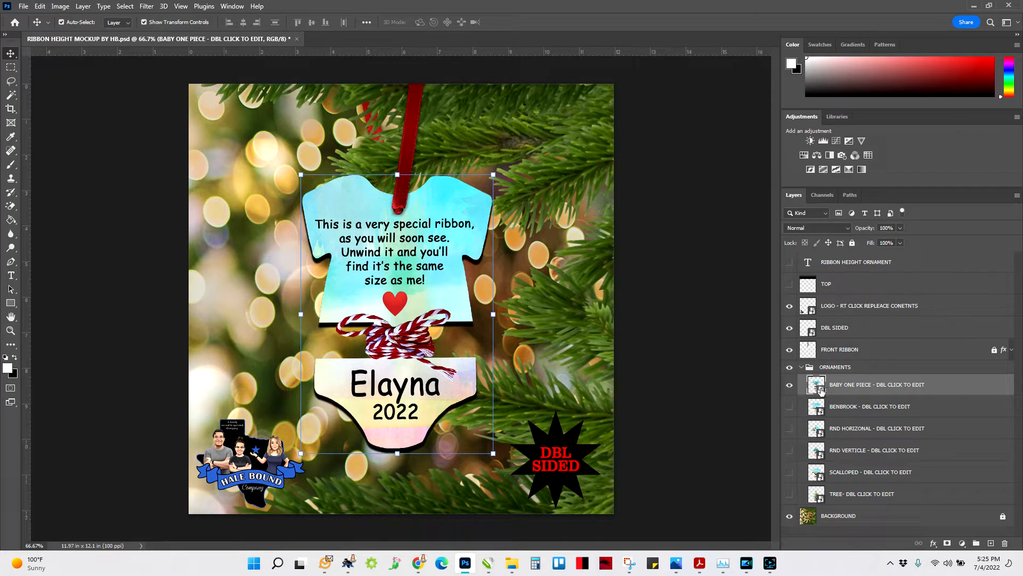
Open the BABY ONE PIECE smart object and replace the contents of its clipped design layer with Paper01.jpg.
double_click(821, 389)
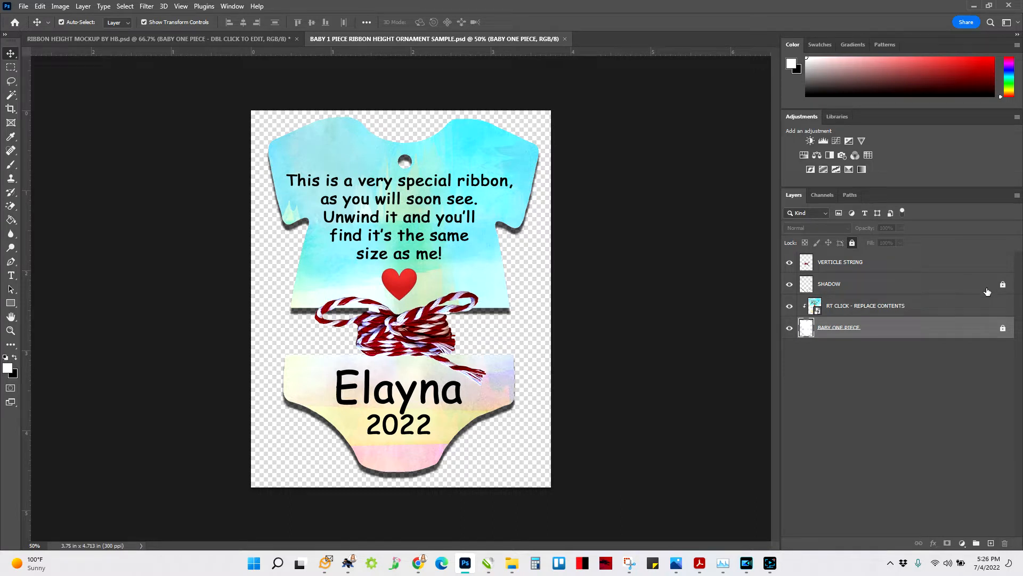
left_click(847, 310)
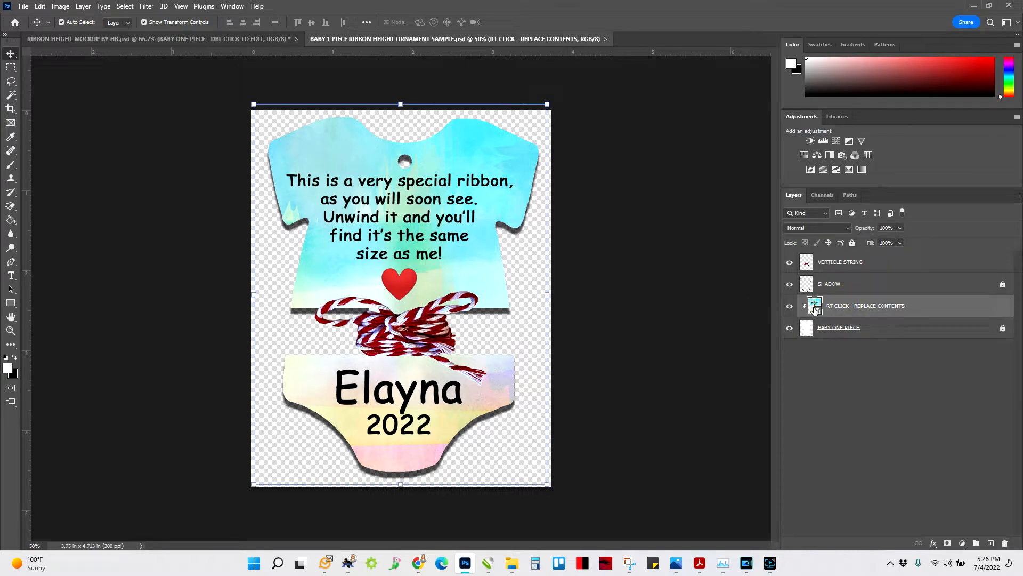
right_click(832, 312)
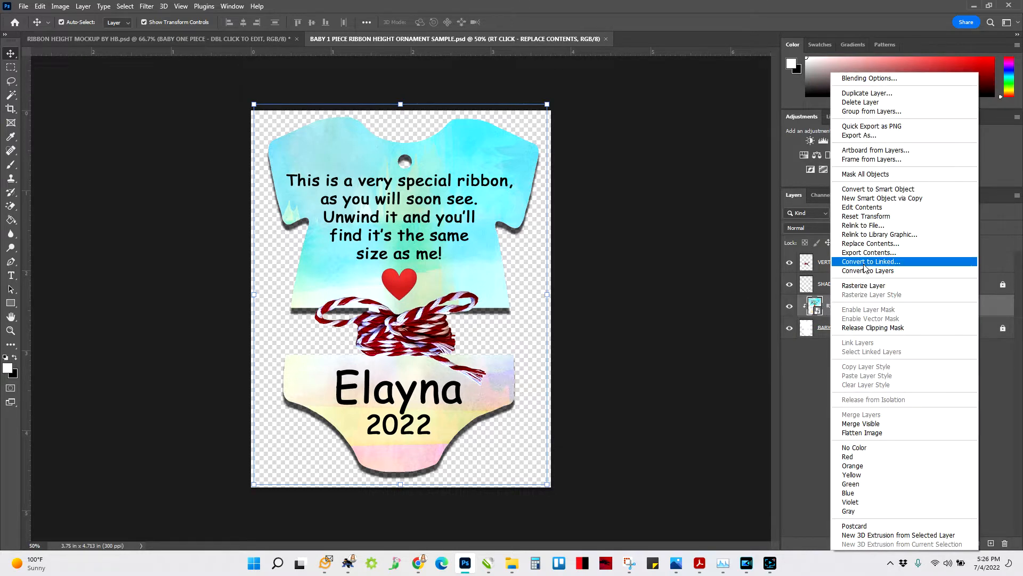
left_click(867, 243)
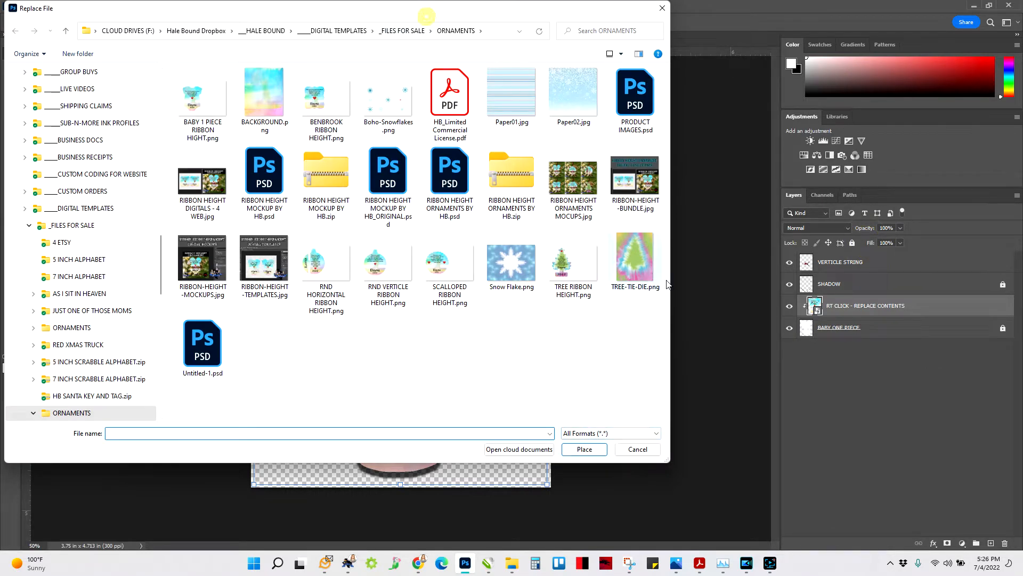
left_click_drag(432, 17, 474, 301)
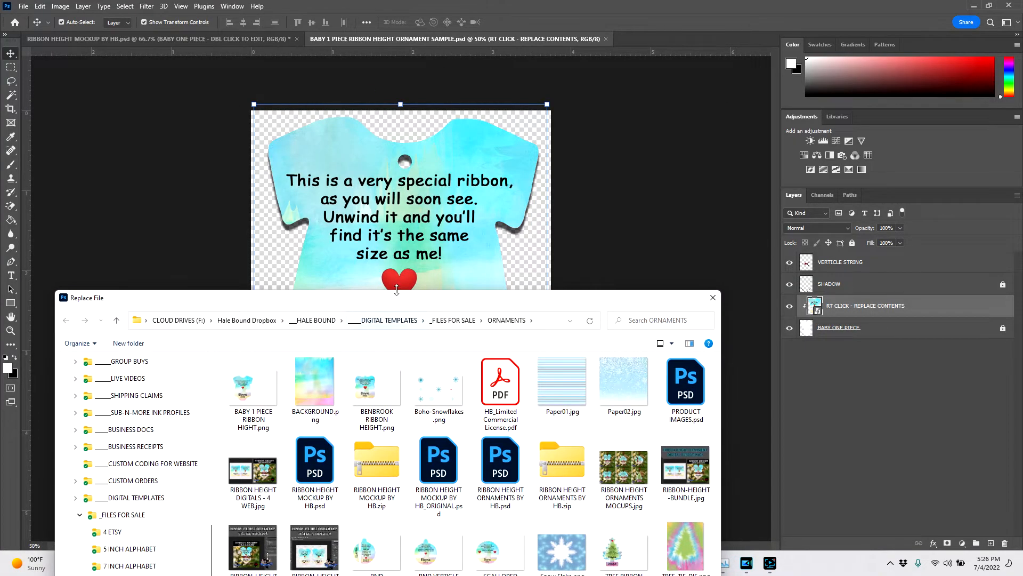
left_click_drag(393, 304, 403, 71)
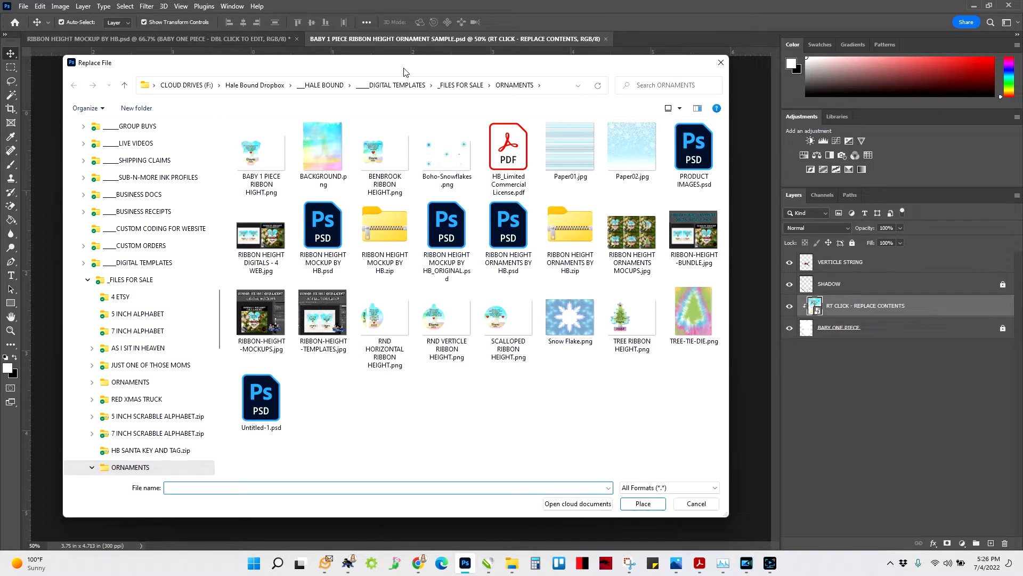
left_click(276, 160)
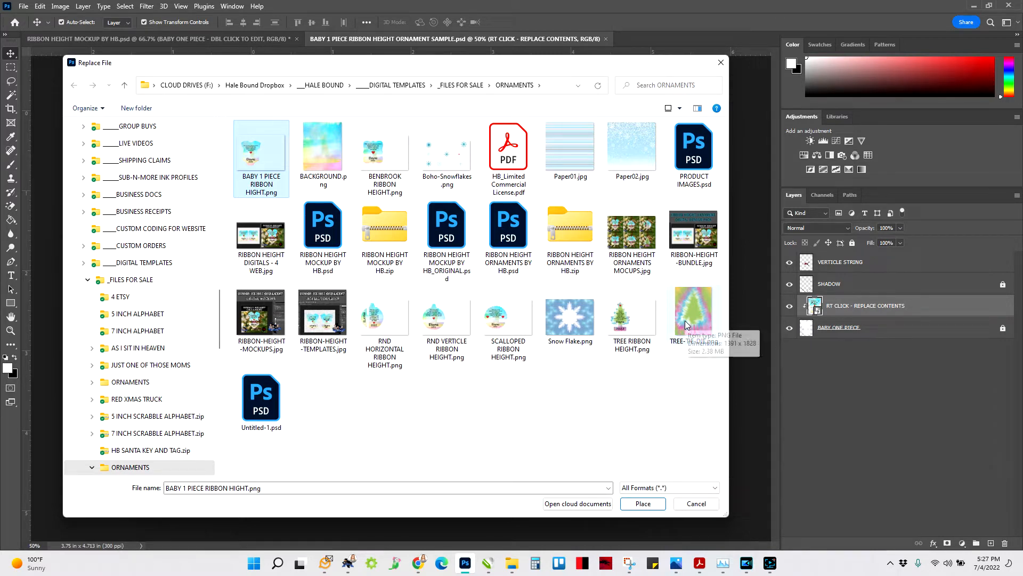
double_click(569, 144)
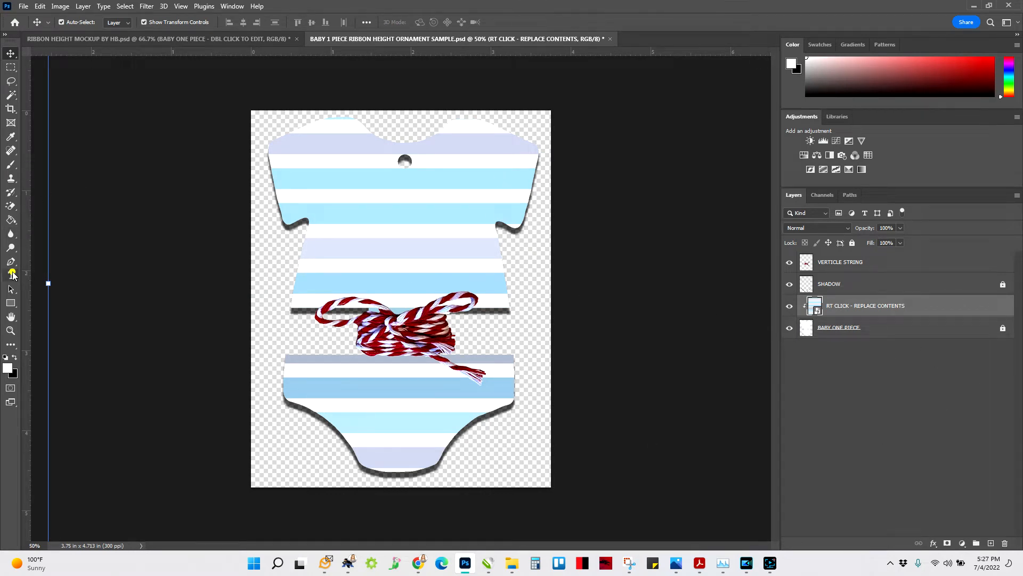
Add a text line across the shirt above the striped paper and set its color to bright red.
left_click(10, 275)
left_click(401, 221)
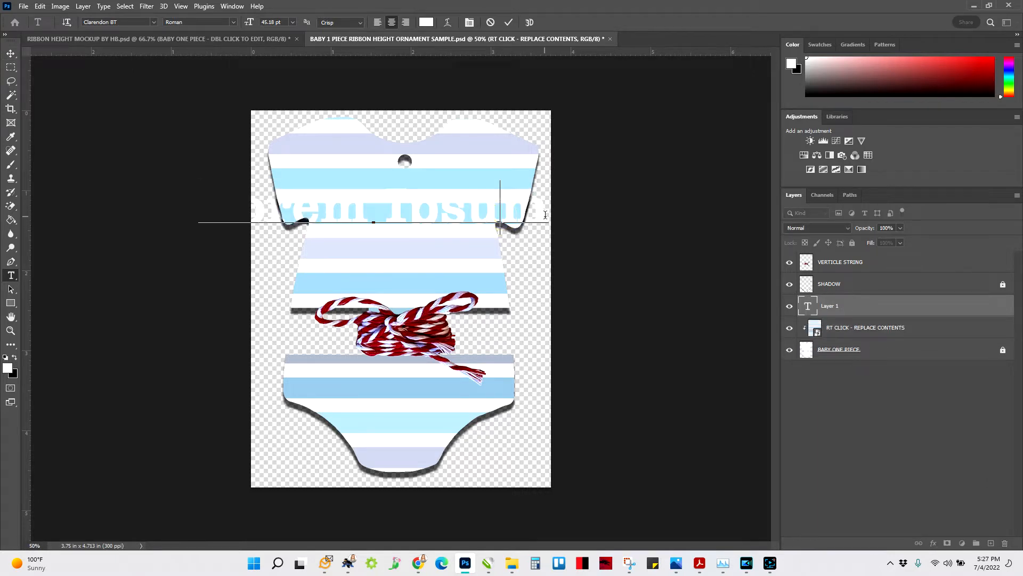
key("ctrl+a")
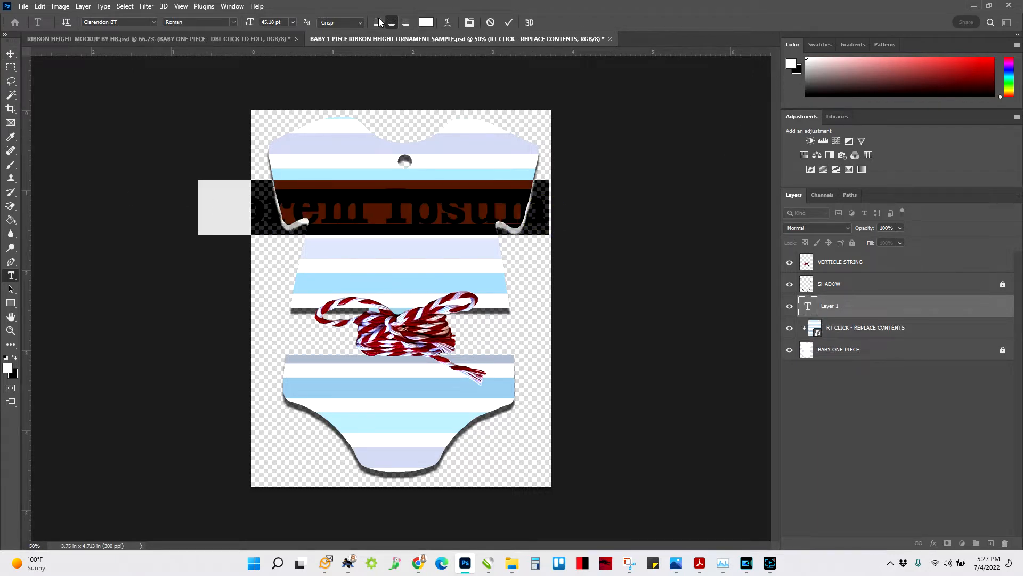
left_click(227, 7)
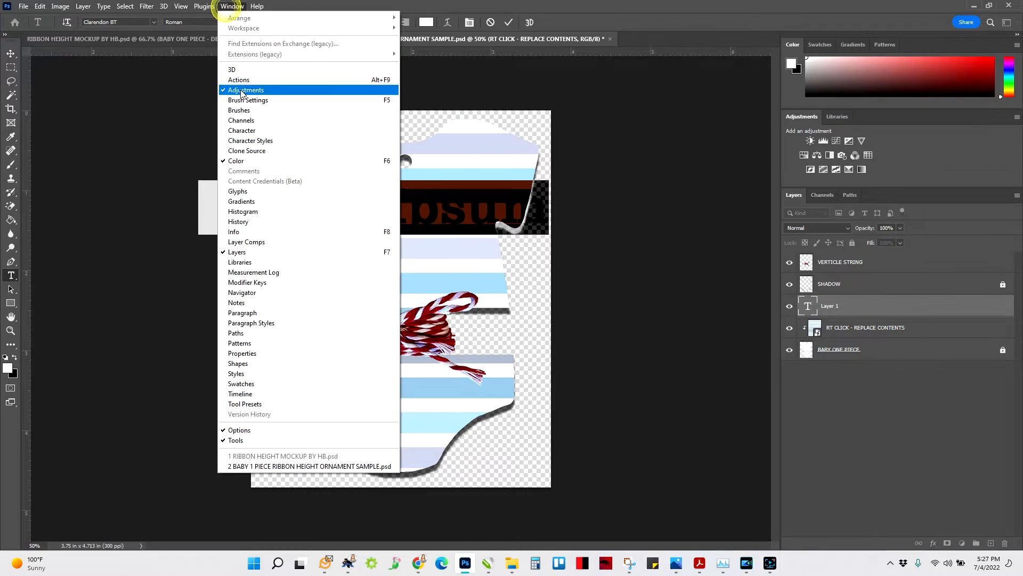
left_click(234, 130)
left_click(762, 109)
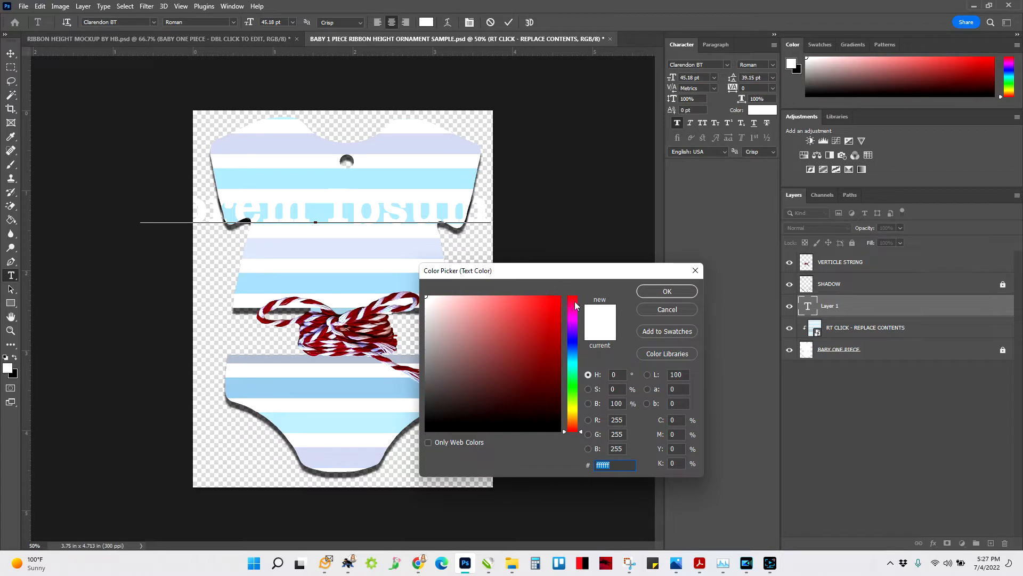
left_click(558, 298)
left_click(661, 292)
Replace the red placeholder text on the striped shirt with the child's first name in capitals.
left_click_drag(483, 208, 154, 184)
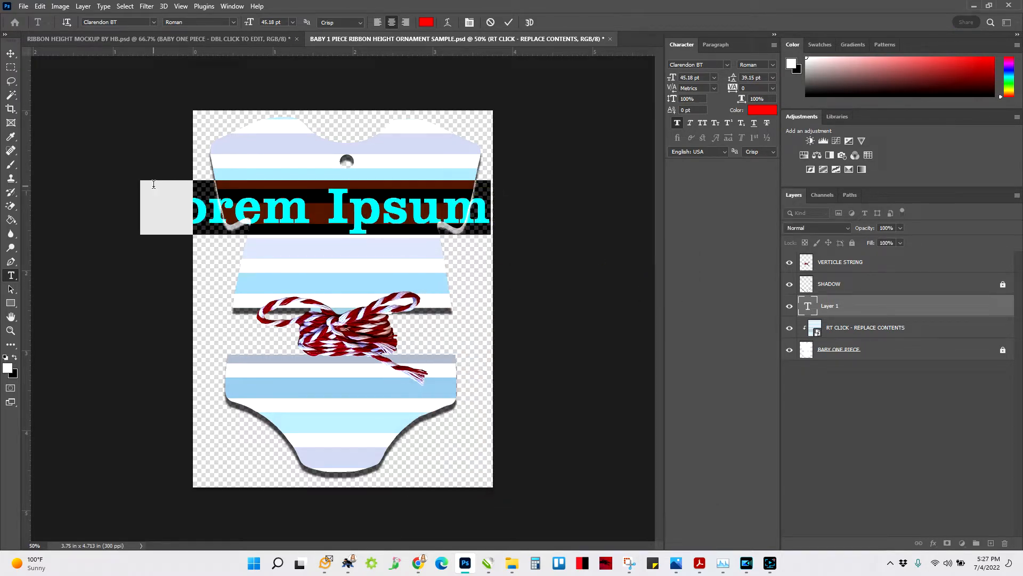
key("BackSpace")
type("e")
key("BackSpace")
type("ELYAN")
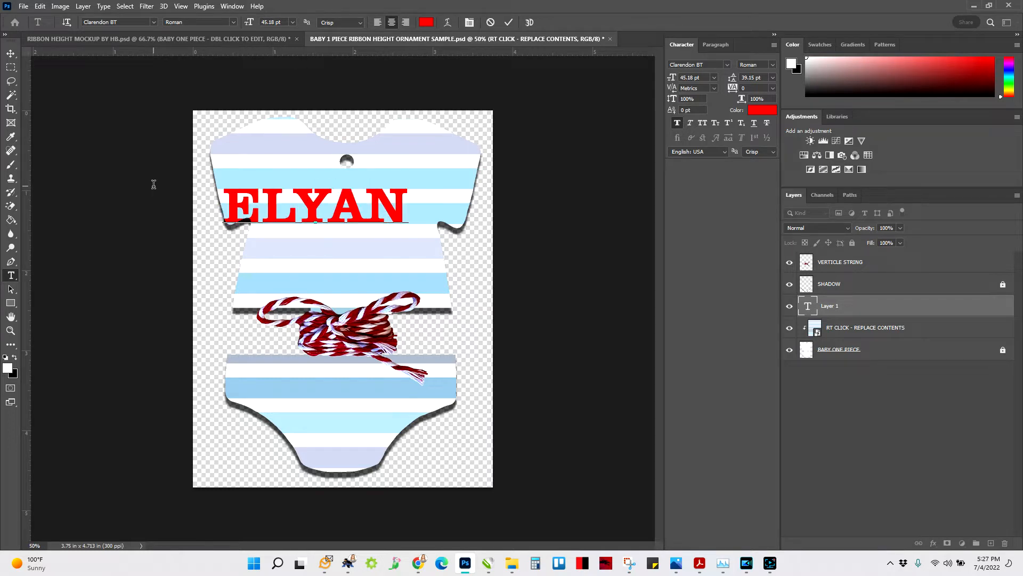
type("A")
Fit the red name across the middle of the shirt at about 81% width, and close the smart object with its changes saved.
left_click(10, 53)
left_click_drag(326, 201, 361, 262)
left_click_drag(462, 284, 409, 211)
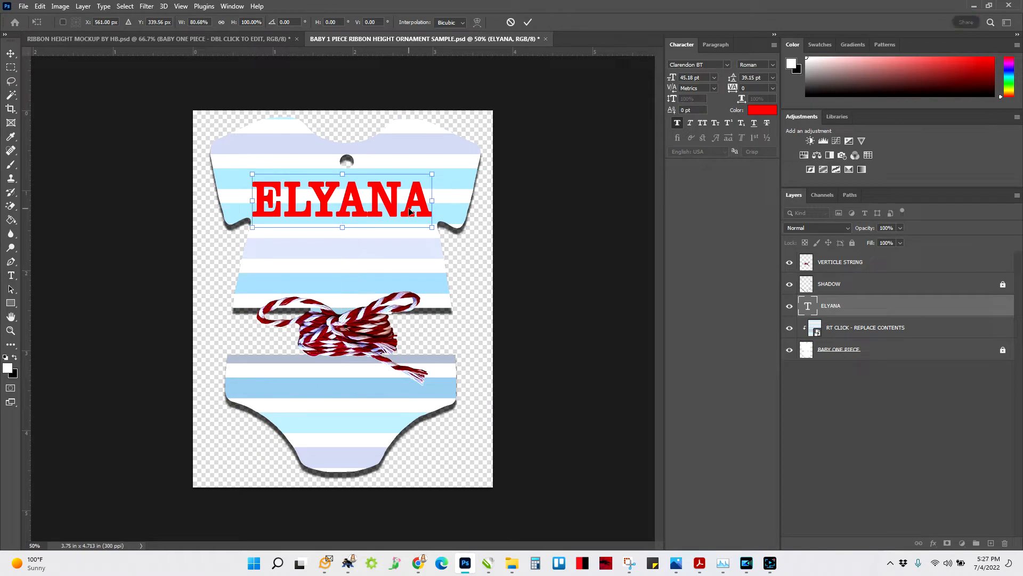
key("Return")
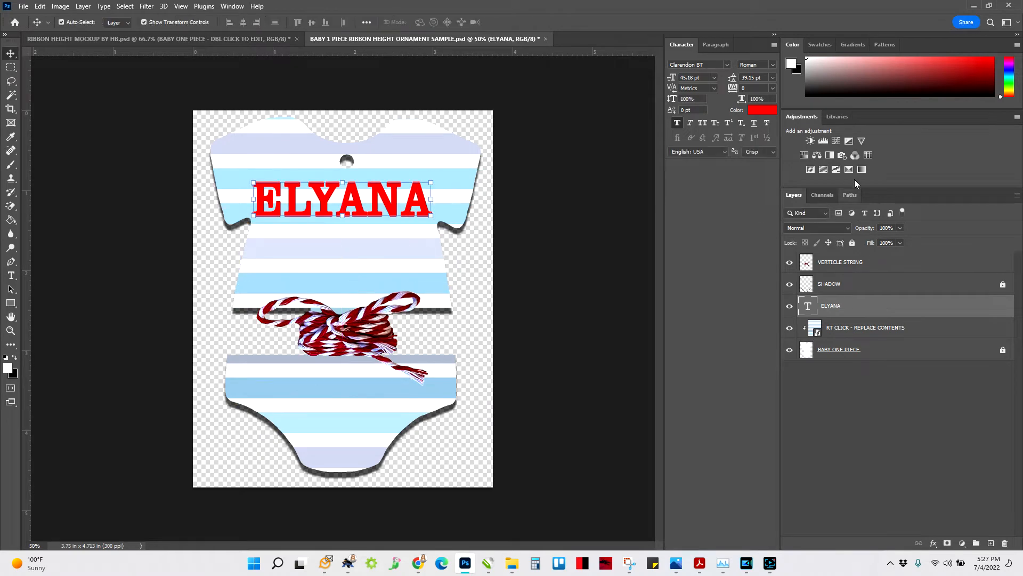
left_click(546, 39)
left_click(463, 215)
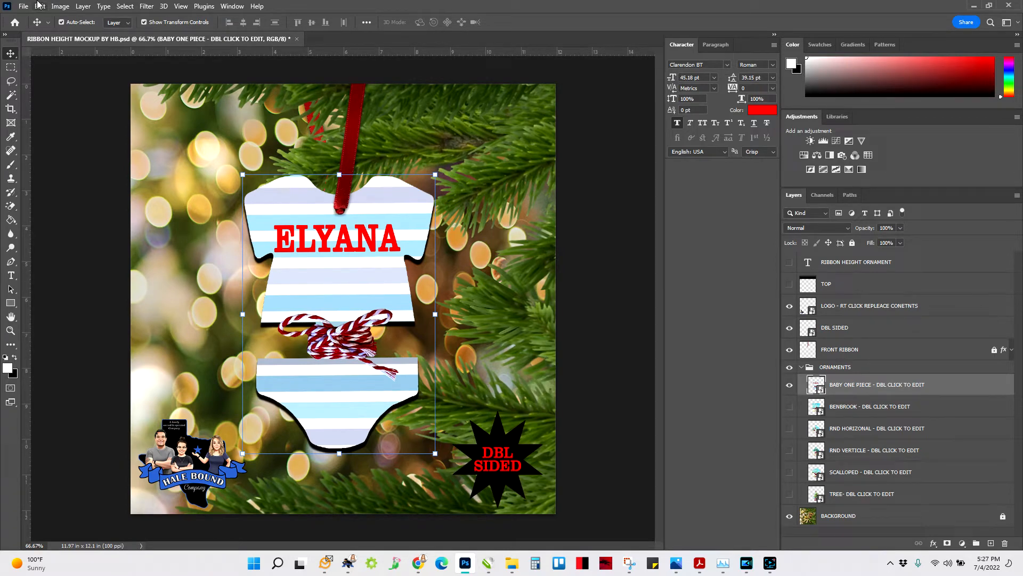
left_click(23, 6)
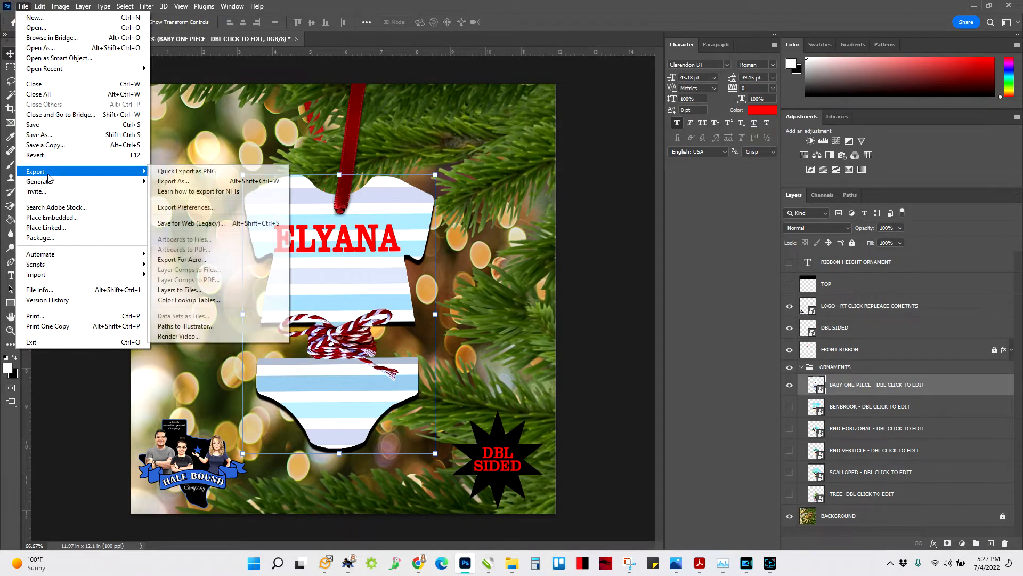
left_click(47, 135)
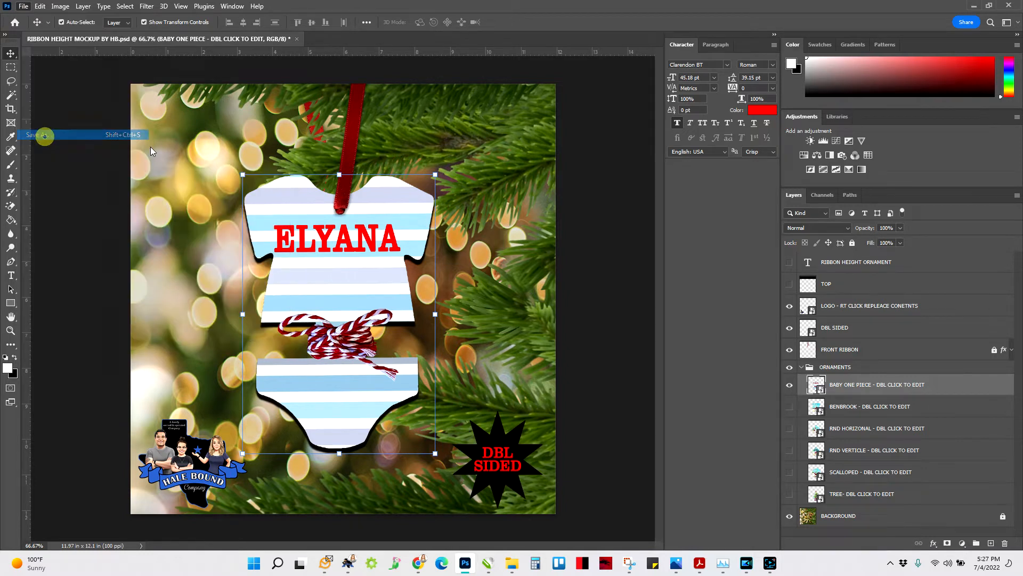
left_click(290, 425)
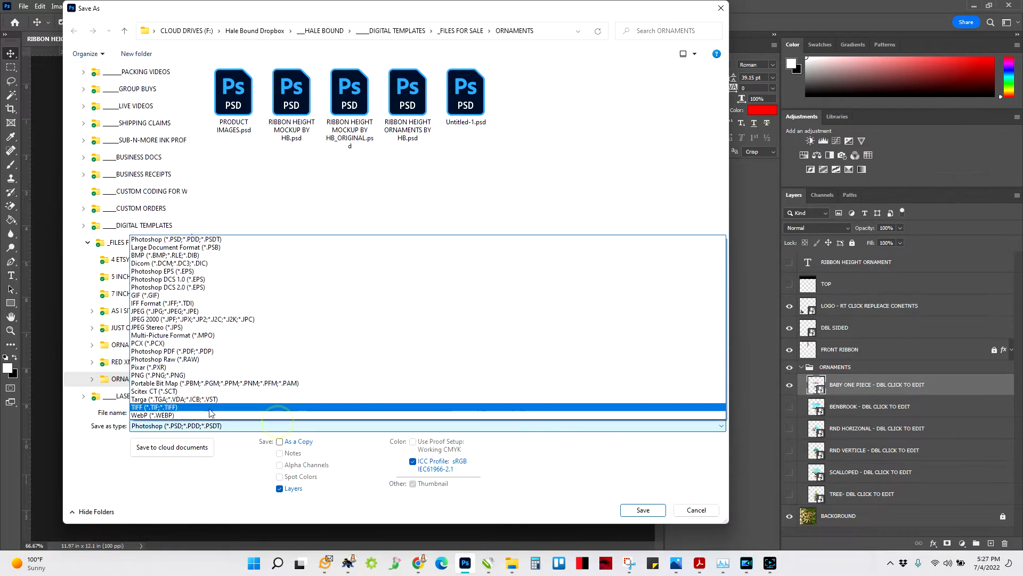
left_click(169, 311)
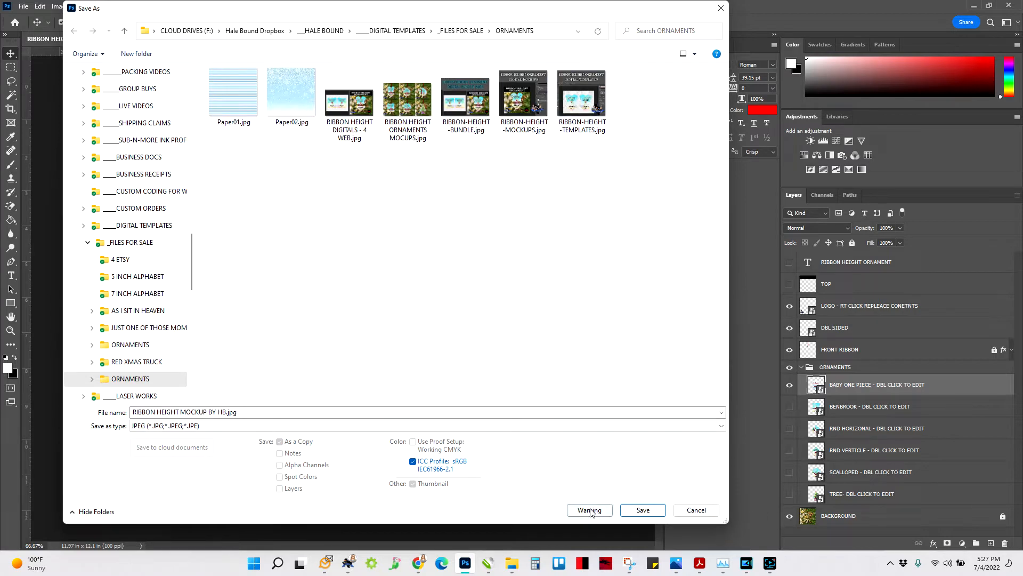
left_click(697, 511)
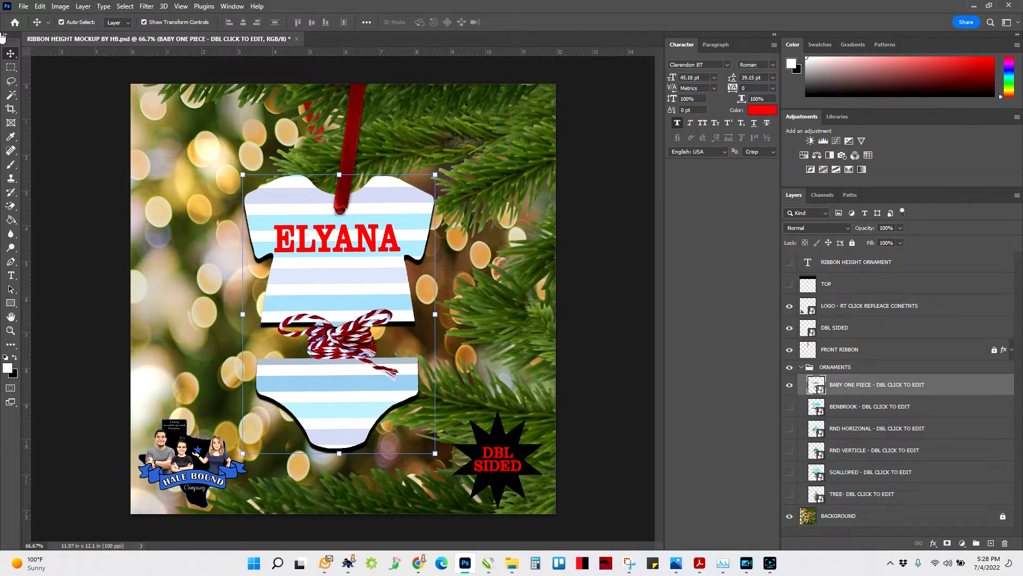
Undo the last design update of the baby one piece in the mockup.
left_click(40, 7)
left_click(46, 18)
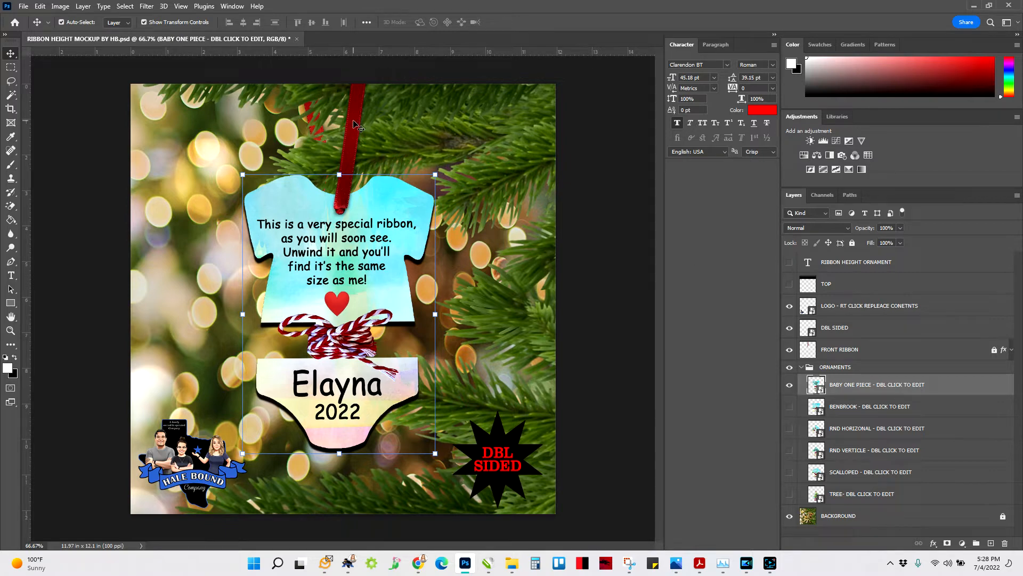
Open RIBBON HEIGHT ORNAMENTS BY HB.psd from the ORNAMENTS folder.
left_click(20, 6)
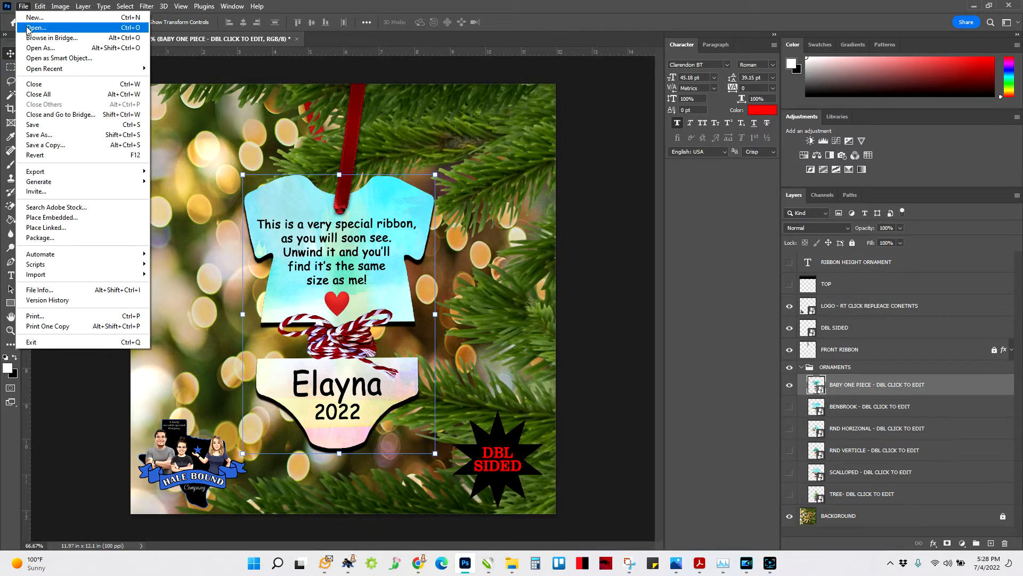
left_click(31, 30)
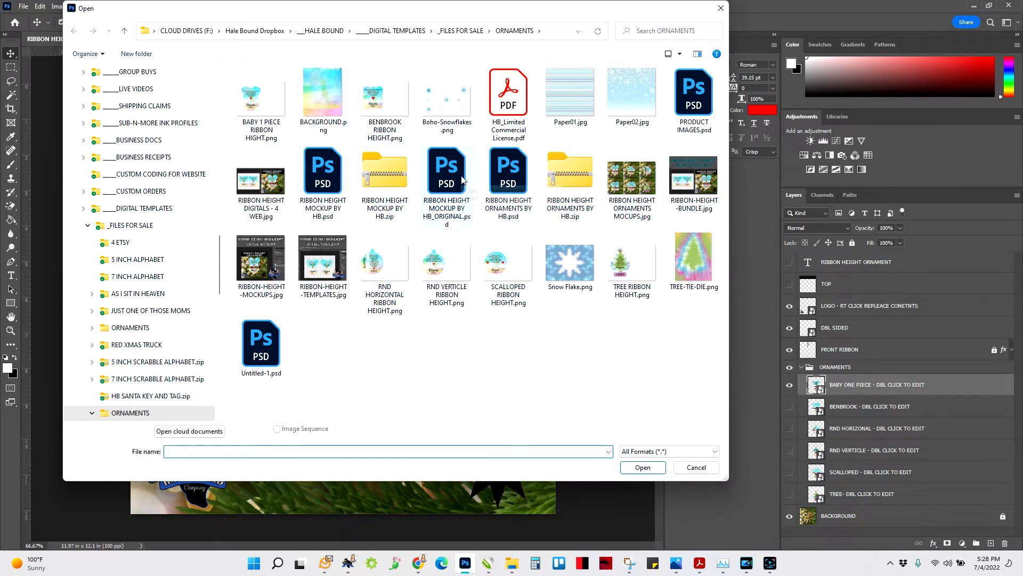
double_click(509, 172)
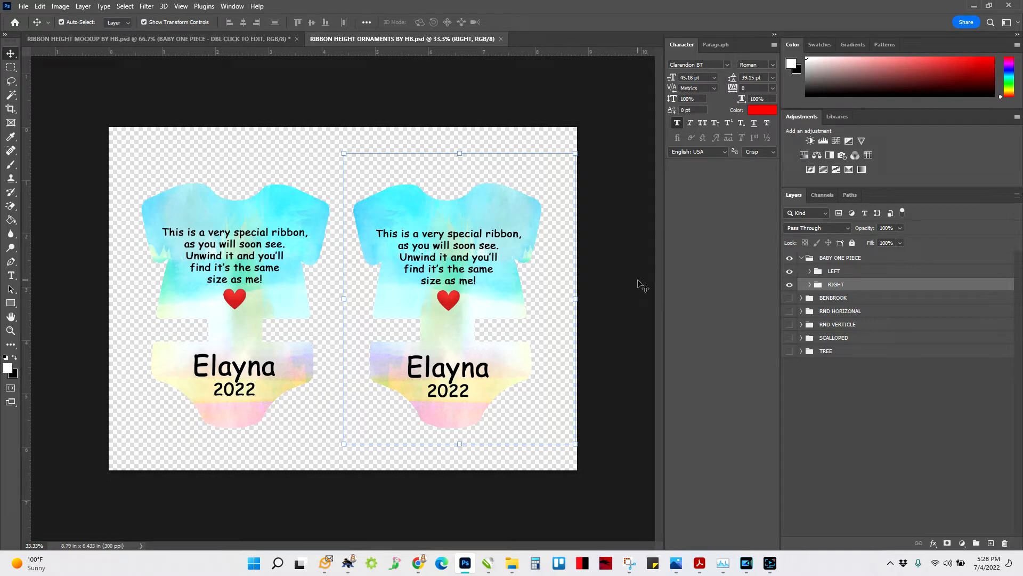
Check the image dimensions and resolution of the ornaments document.
left_click(60, 7)
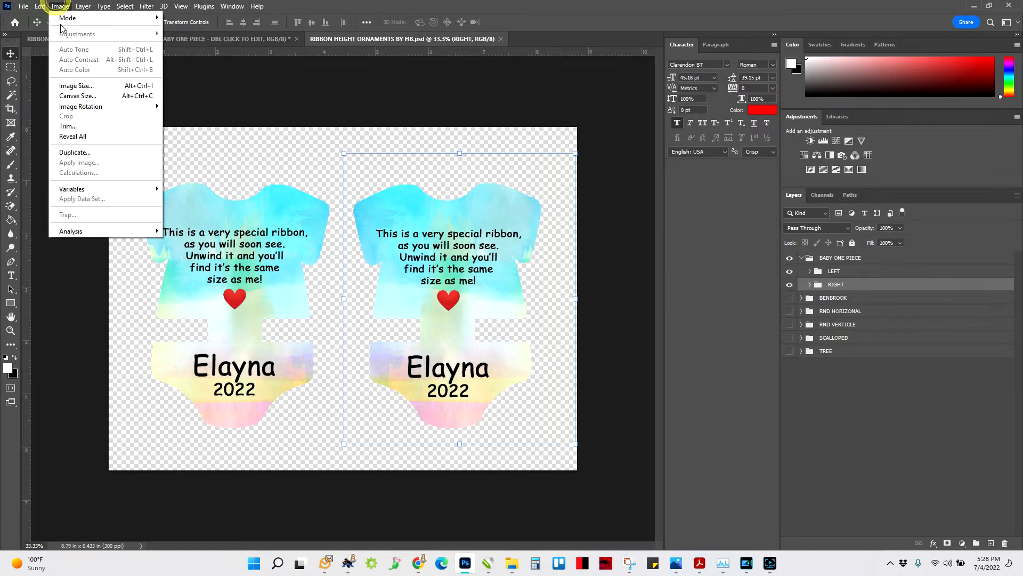
left_click(80, 86)
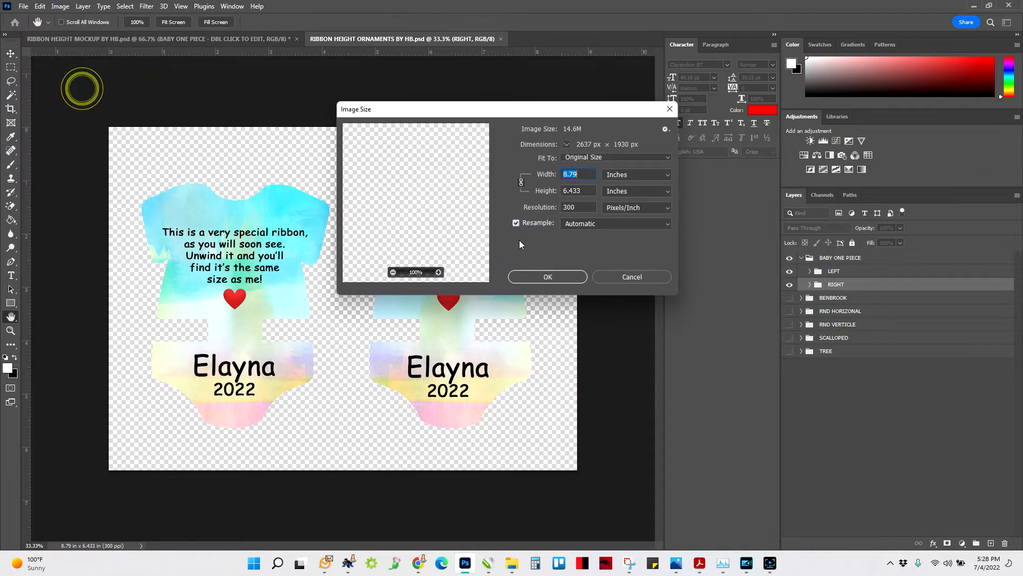
left_click(582, 208)
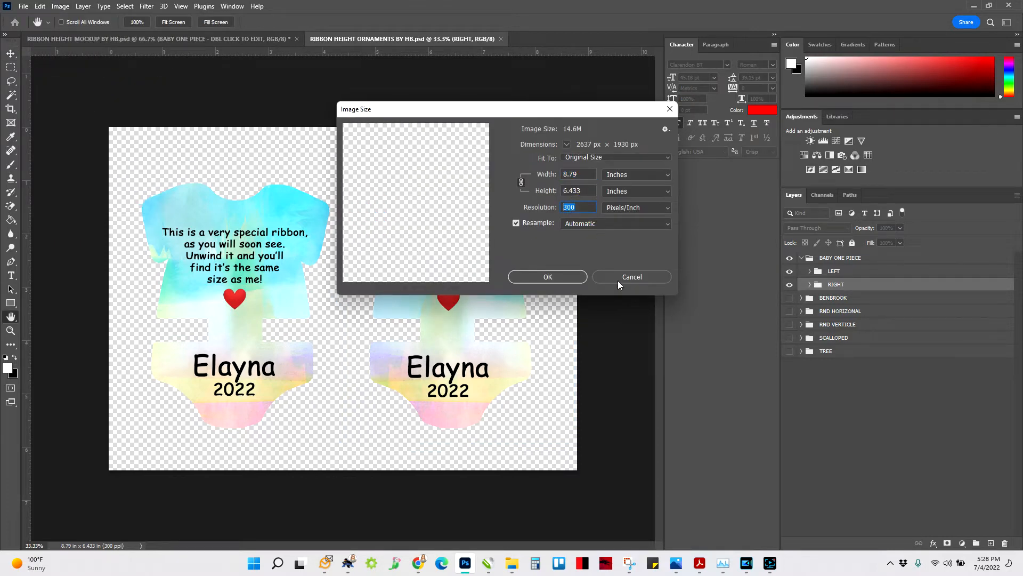
left_click(555, 278)
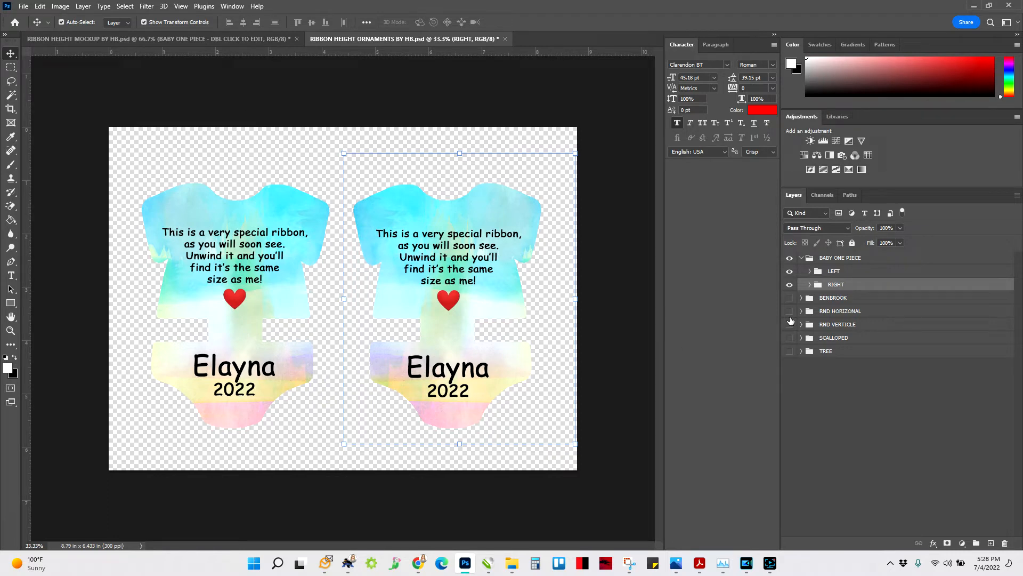
Hide the RIGHT group of BABY ONE PIECE and save the document as a JPEG copy named TEST in the ORNAMENTS folder.
left_click(544, 350)
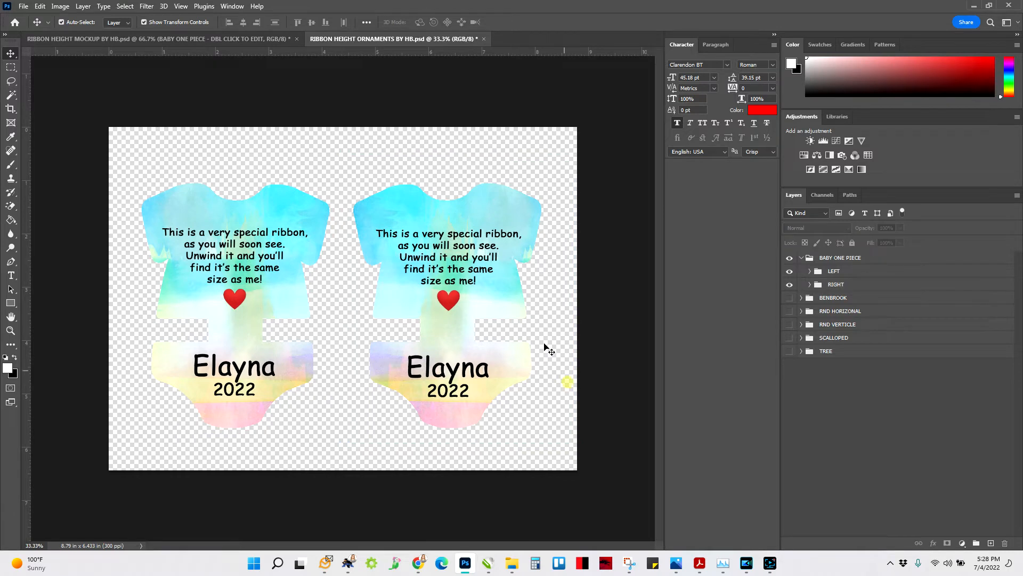
left_click(790, 284)
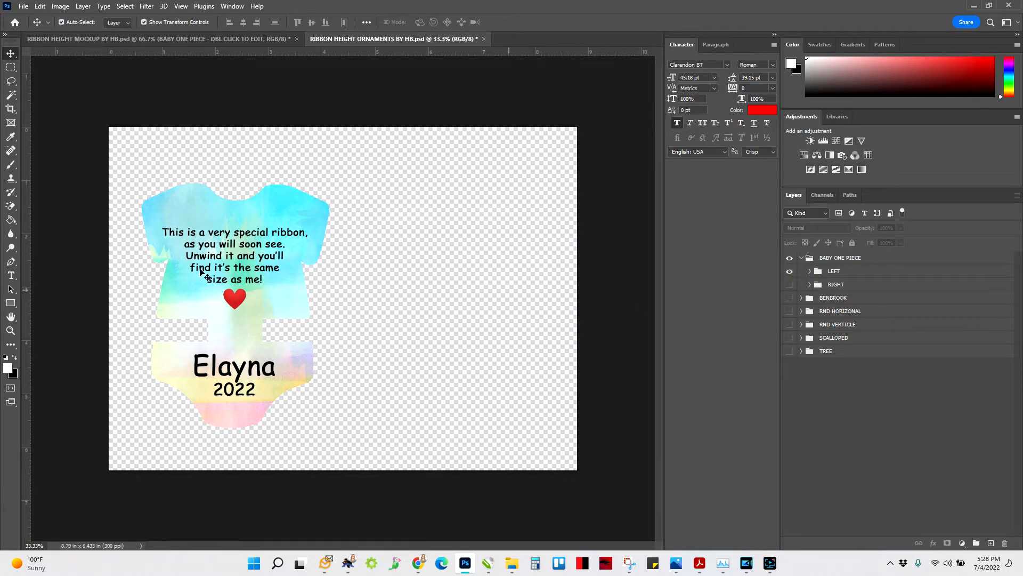
left_click(23, 6)
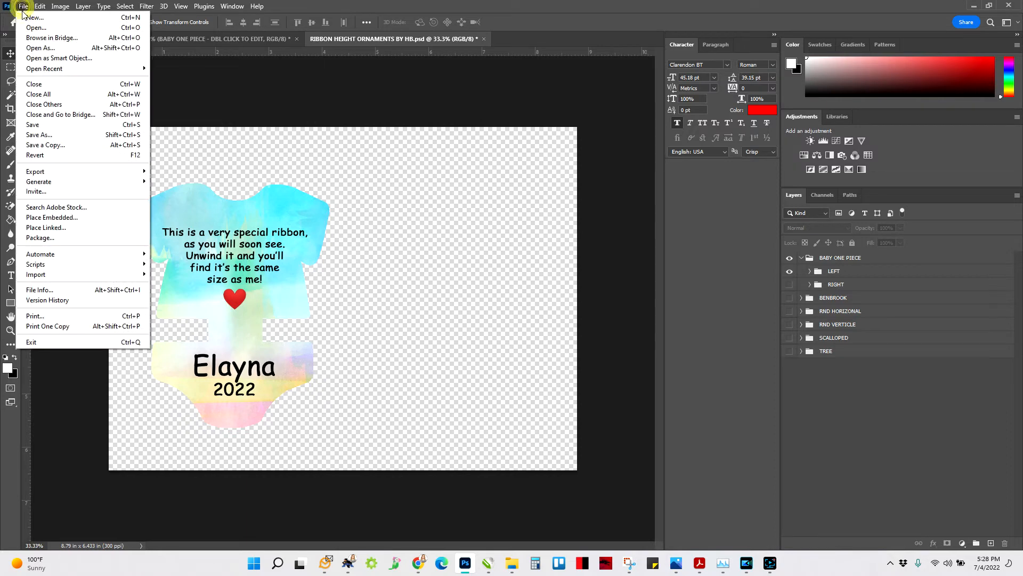
left_click(24, 136)
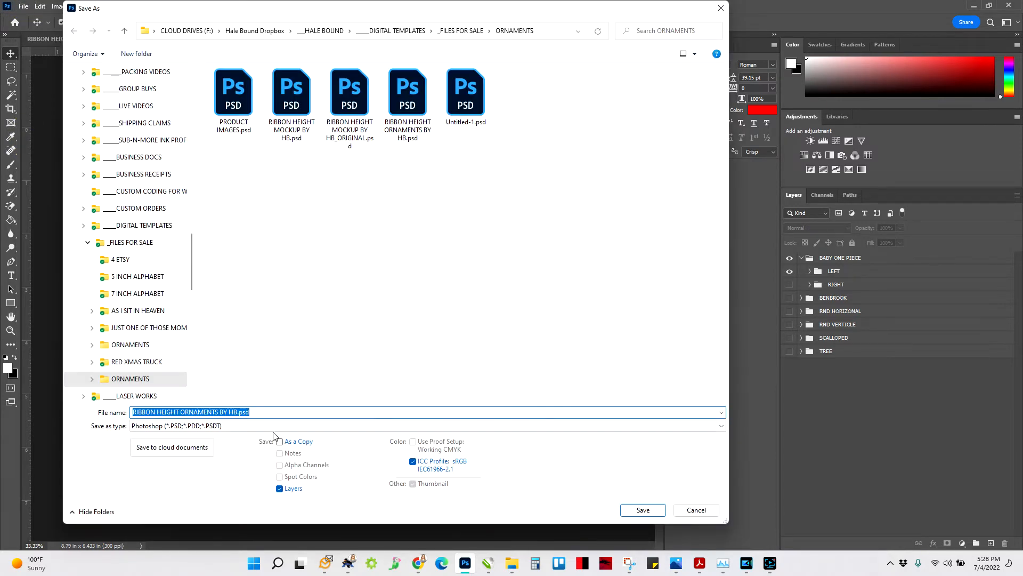
left_click(270, 426)
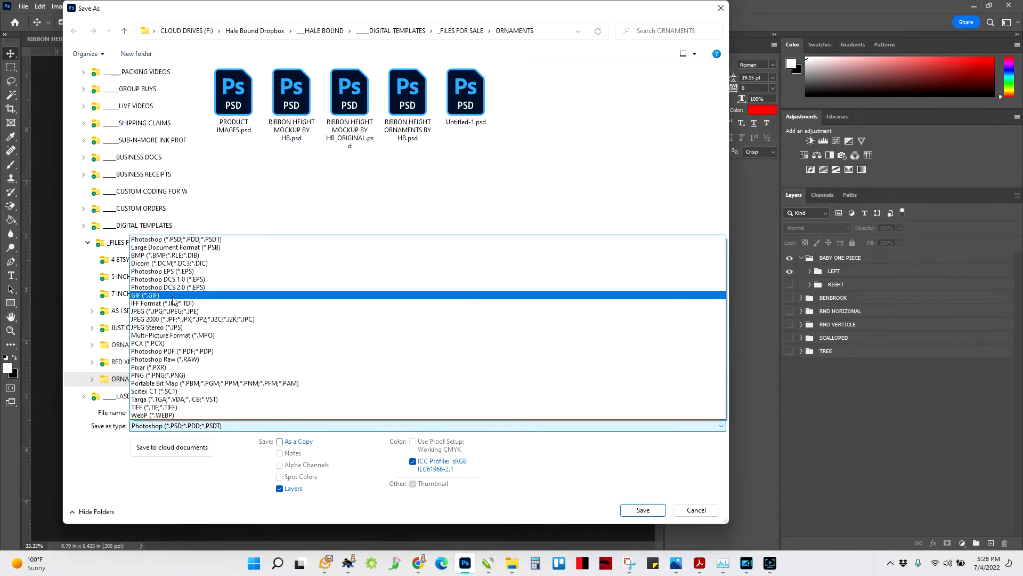
left_click(167, 311)
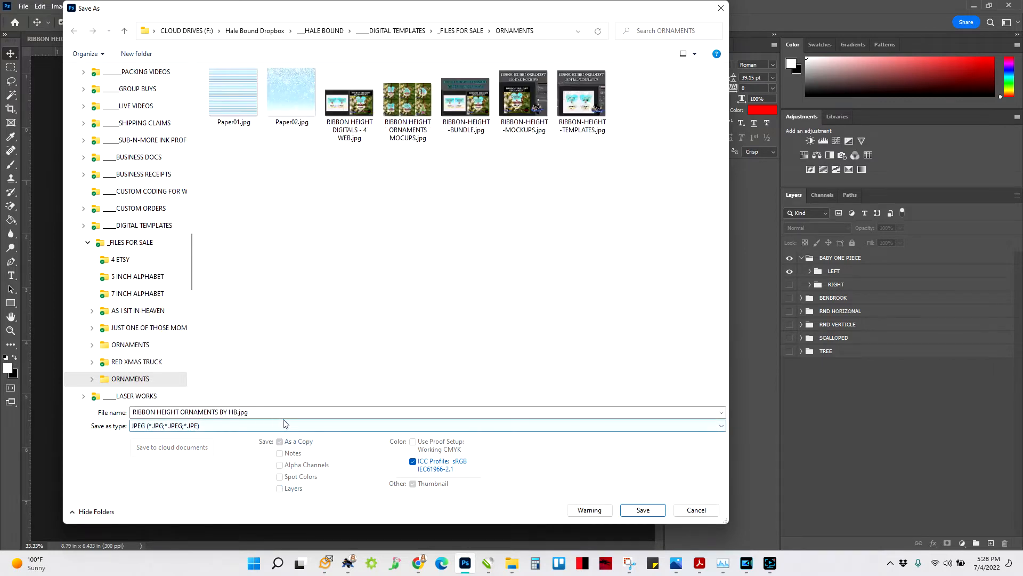
triple_click(261, 412)
key("BackSpace")
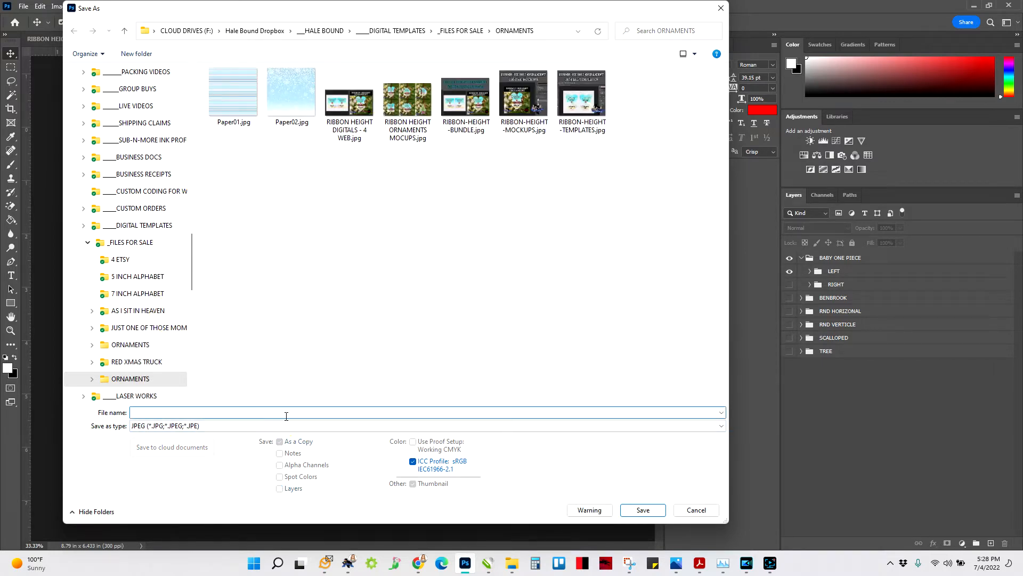
type("TEST")
key("Return")
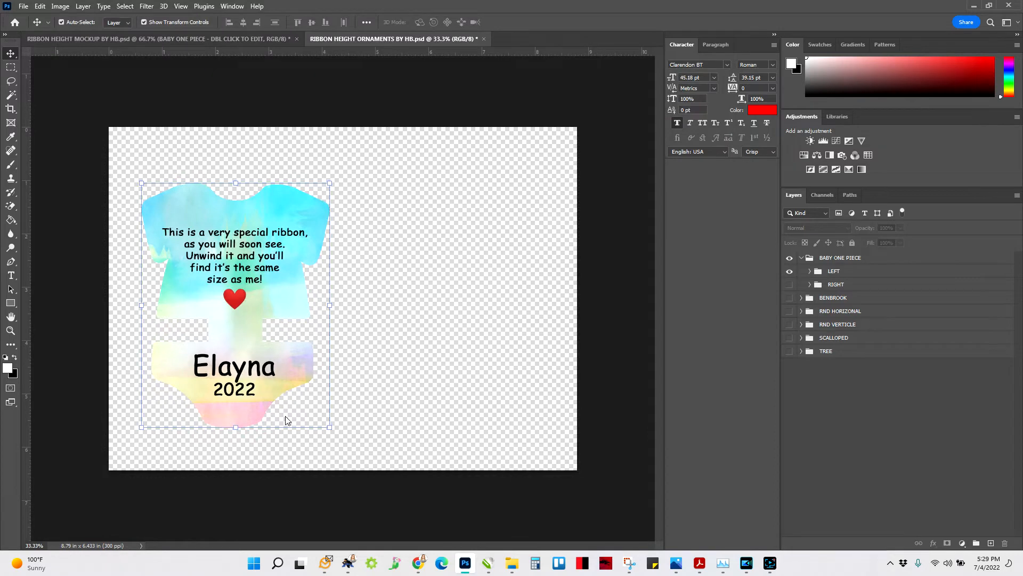
left_click_drag(493, 188, 554, 196)
left_click(570, 140)
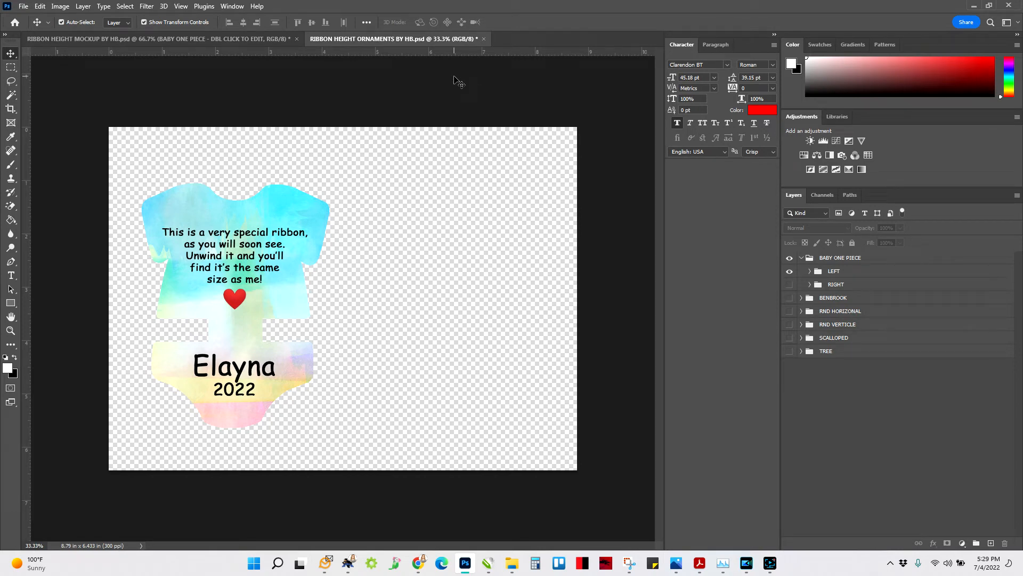
Save the document as a PNG copy named TEST in the ORNAMENTS folder with the large file size option.
left_click(23, 6)
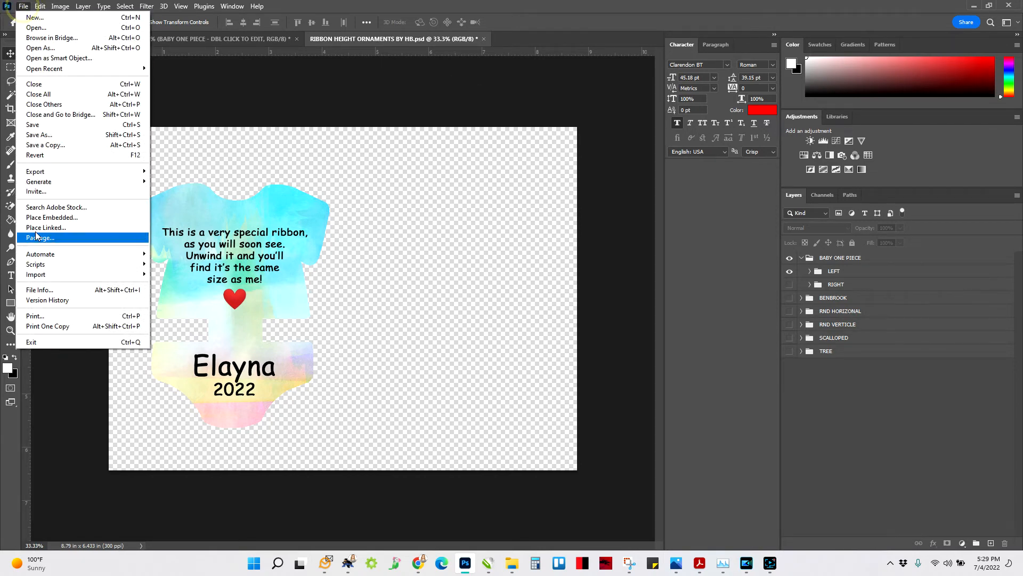
left_click(38, 135)
left_click(258, 424)
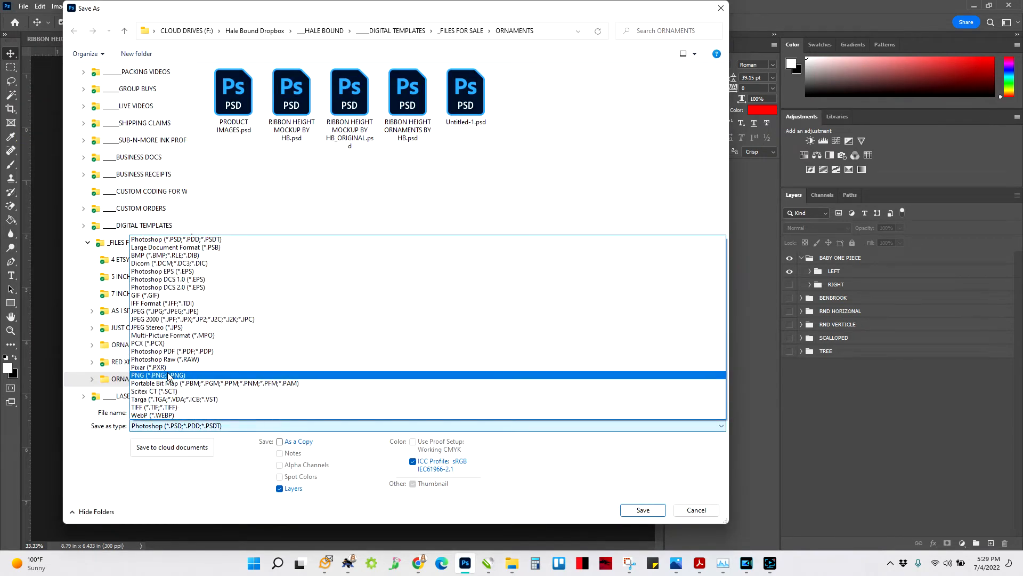
left_click(229, 375)
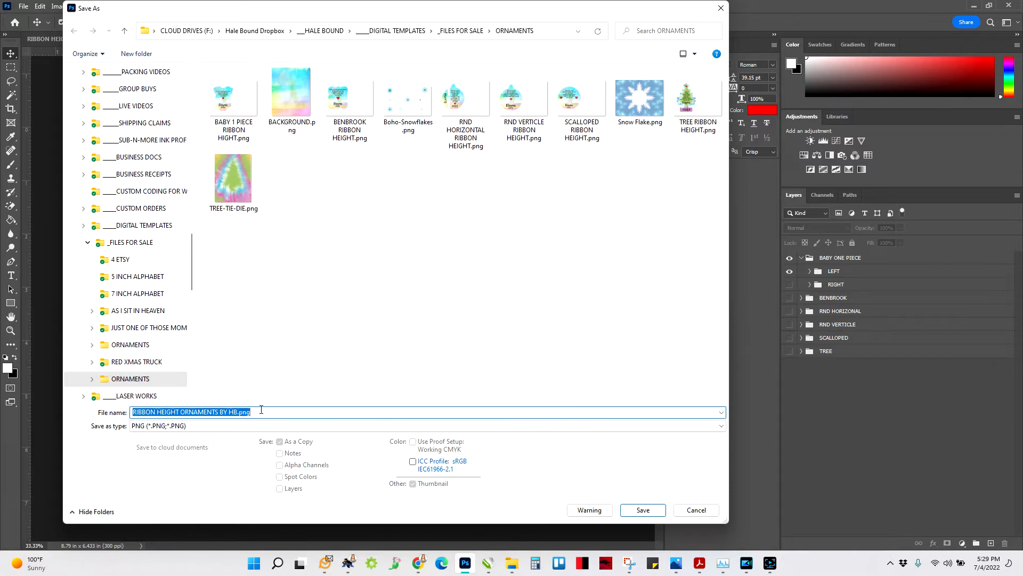
type("TEST")
key("Return")
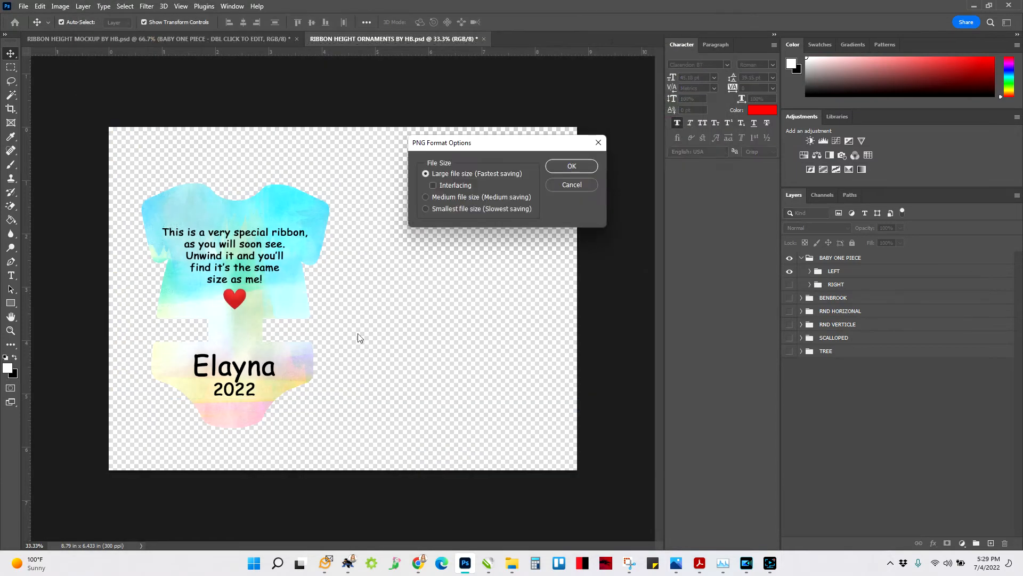
left_click(569, 166)
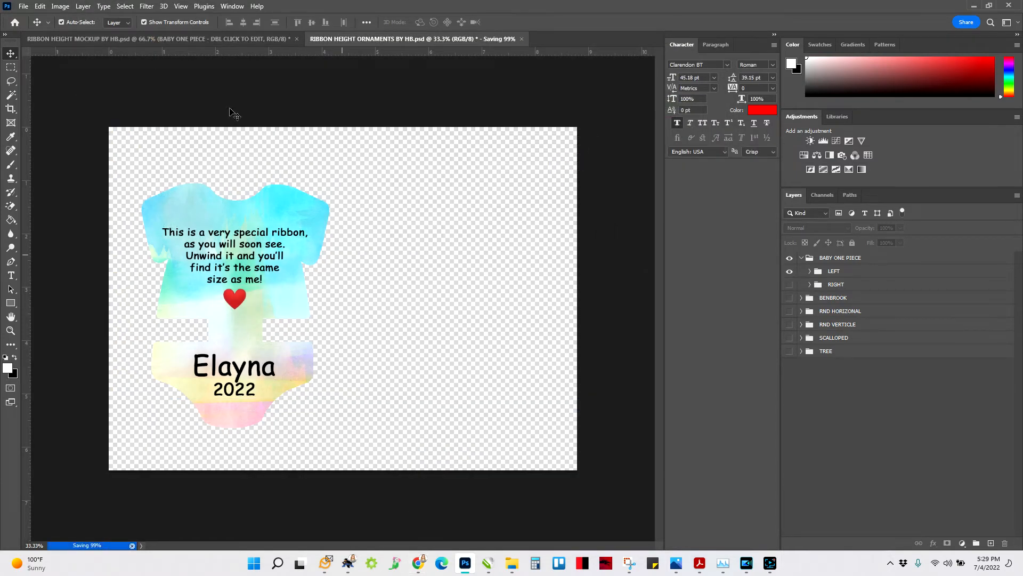
Open the mockup's BABY ONE PIECE smart object and replace the contents of its RT CLICK - REPLACE CONTENTS layer with TEST.jpg.
left_click(198, 40)
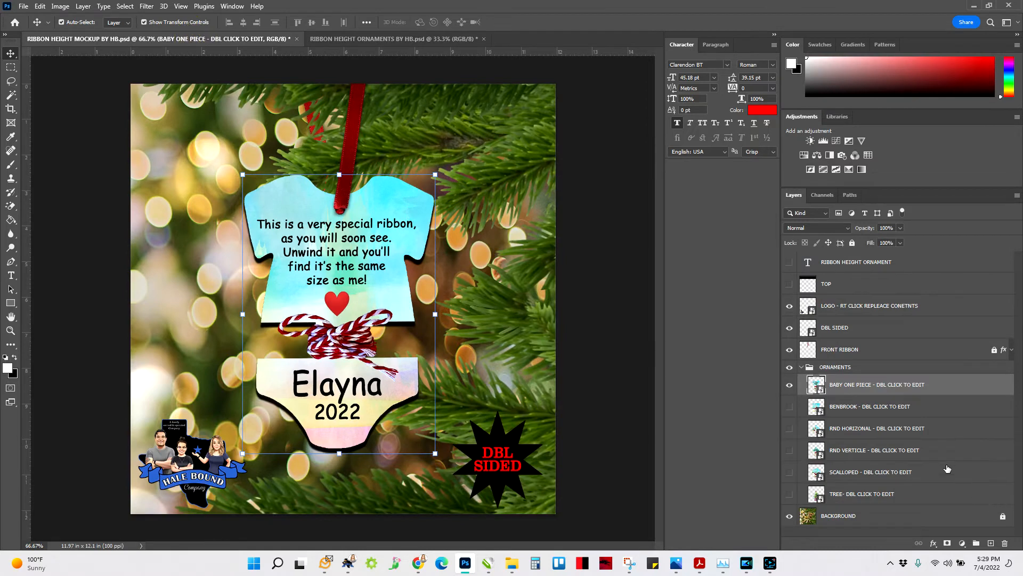
double_click(816, 384)
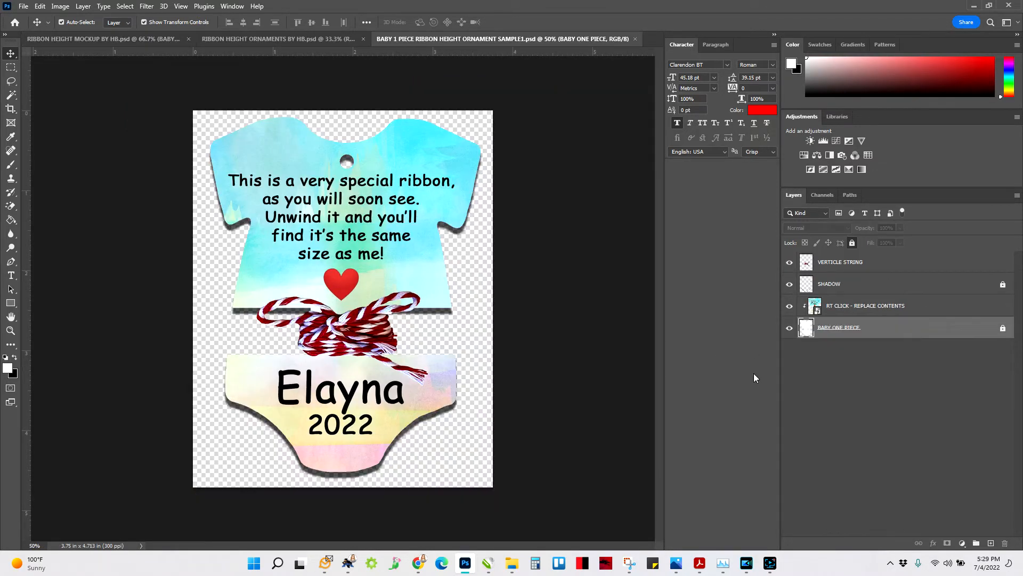
left_click(845, 307)
right_click(846, 310)
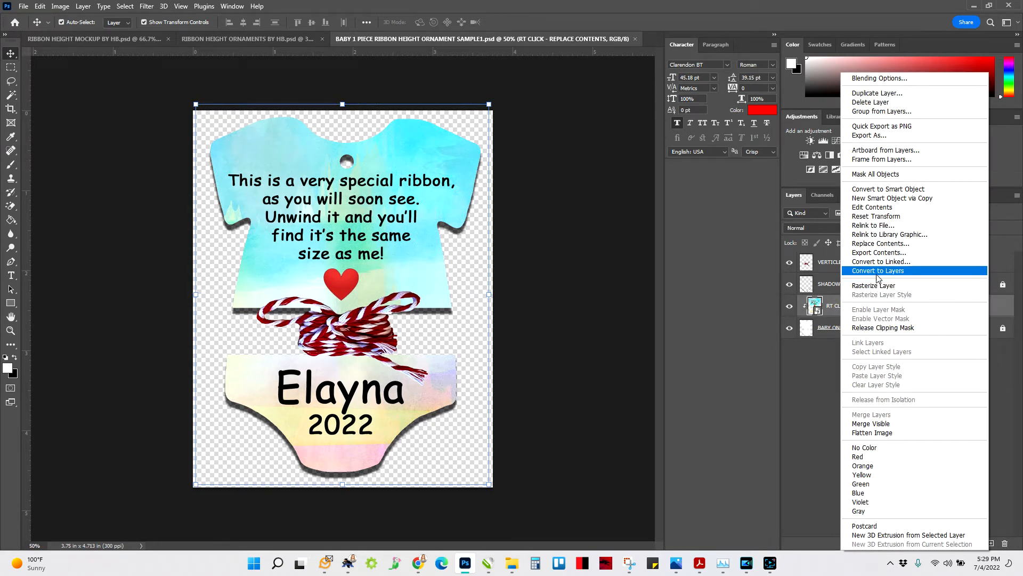
left_click(881, 243)
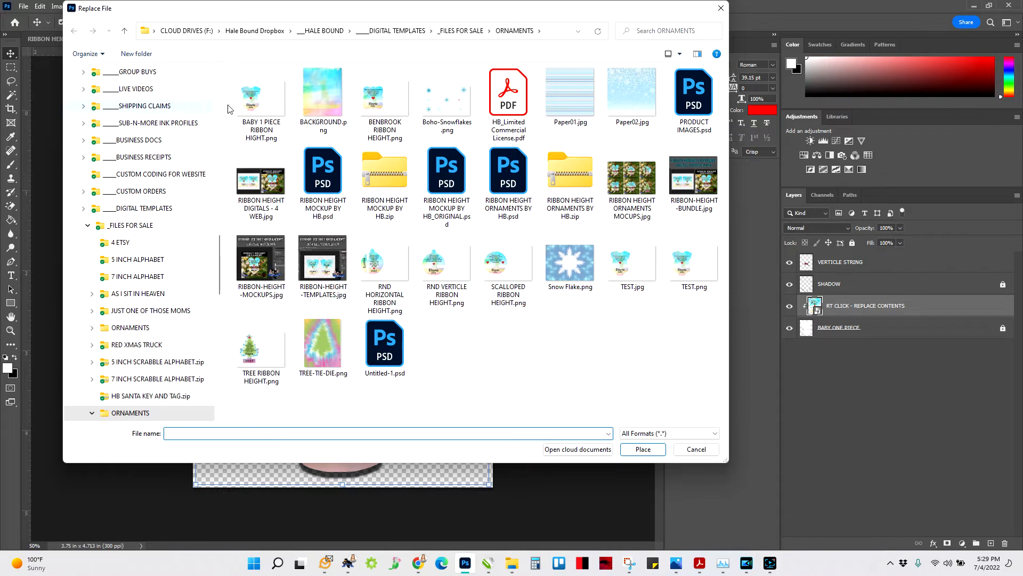
left_click(260, 106)
left_click(632, 269)
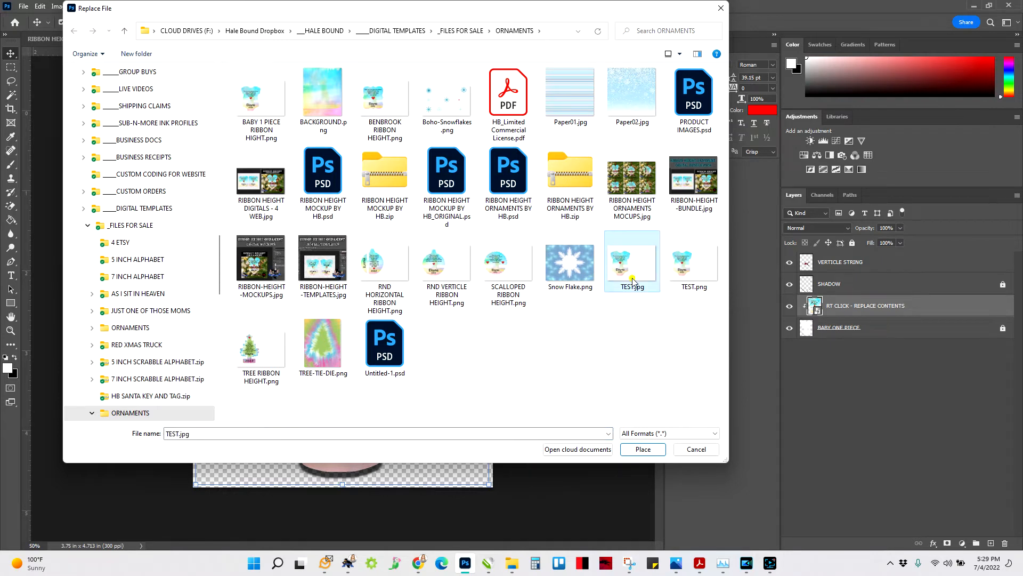
double_click(631, 273)
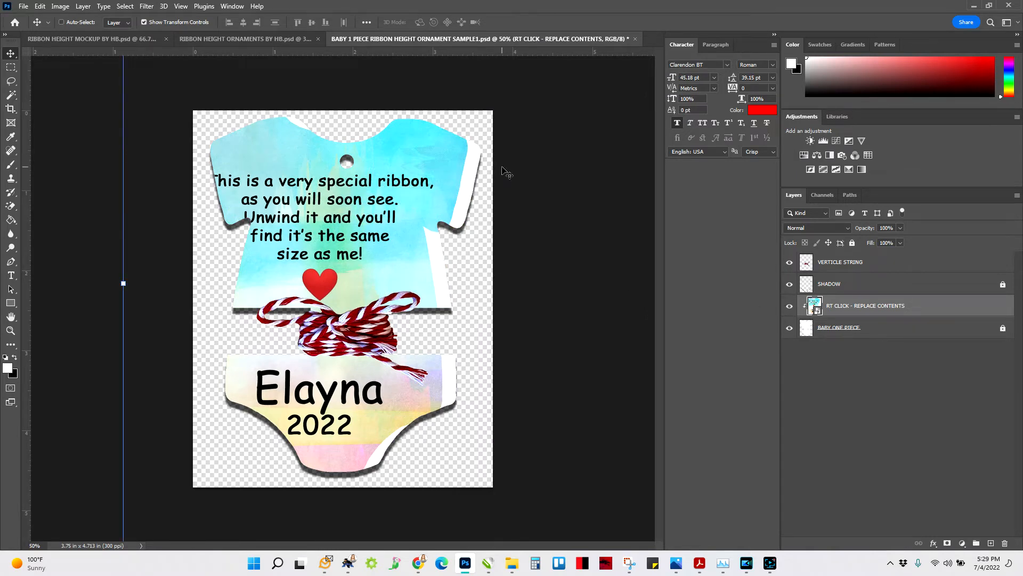
Shift the replaced watercolor design right and slightly up to line it up with the baby one piece shape.
key("ctrl+minus")
key("ctrl+minus")
left_click_drag(382, 228, 397, 231)
left_click_drag(367, 277, 396, 282)
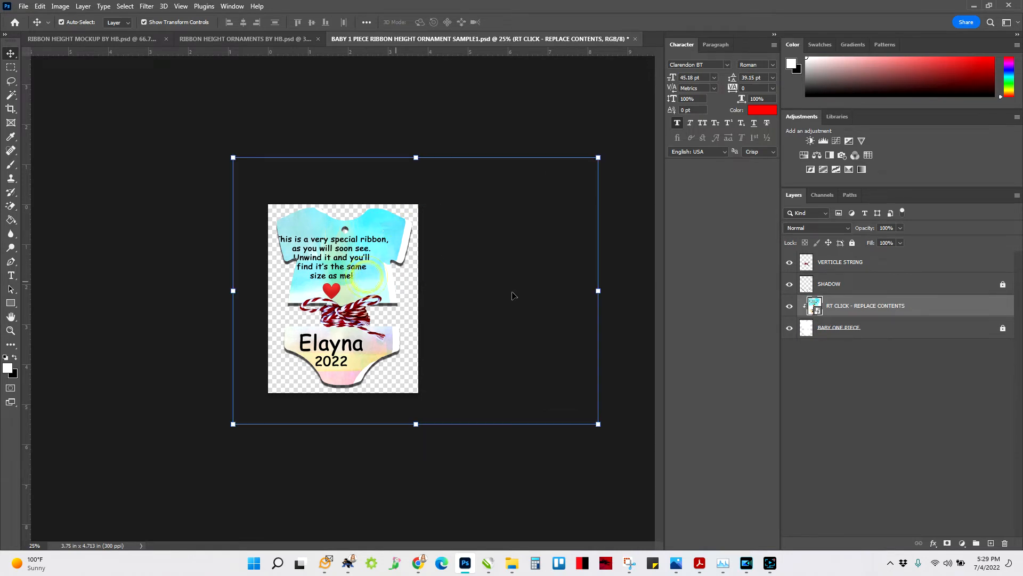
key("shift+Right")
key("shift+Right")
key("shift+Right")
key("shift+Right")
key("shift+Right")
key("shift+Right")
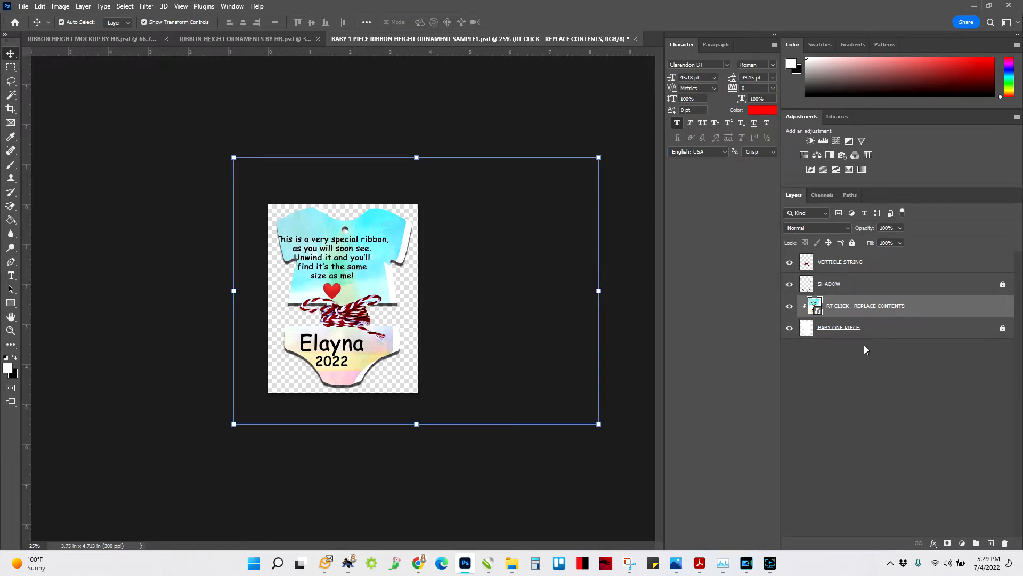
key("shift+Up")
key("shift+Up")
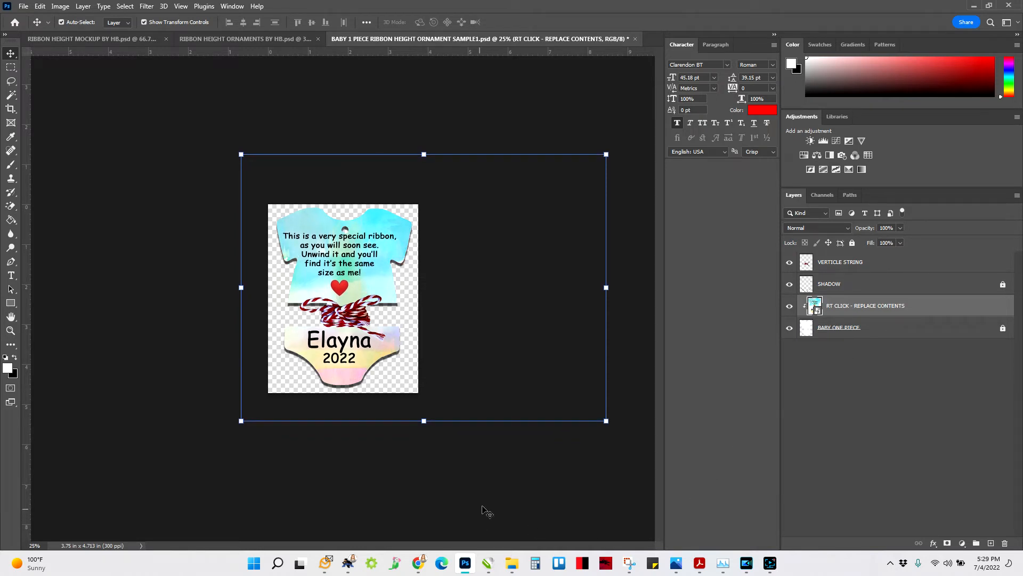
key("shift+Down")
Resize the watercolor design to about 100.87% width and 97.35% height, and reposition it over the baby one piece shape.
left_click_drag(601, 434, 620, 444)
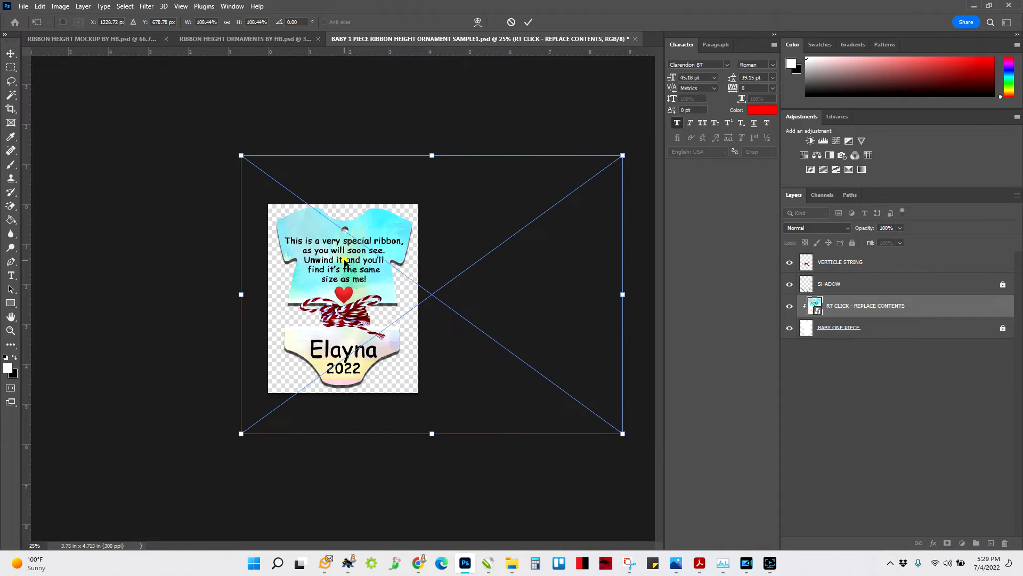
key("Return")
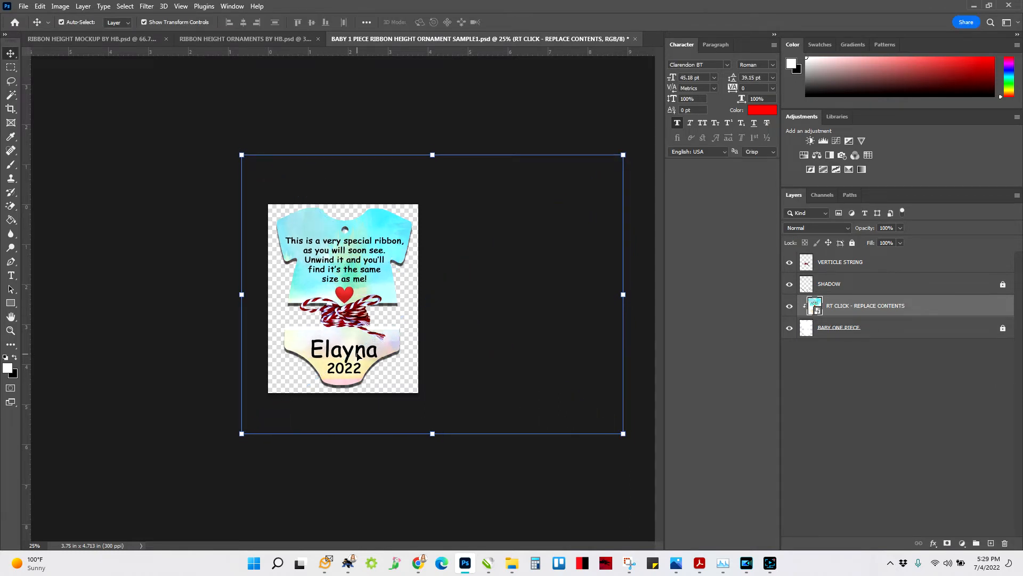
left_click_drag(432, 434, 431, 418)
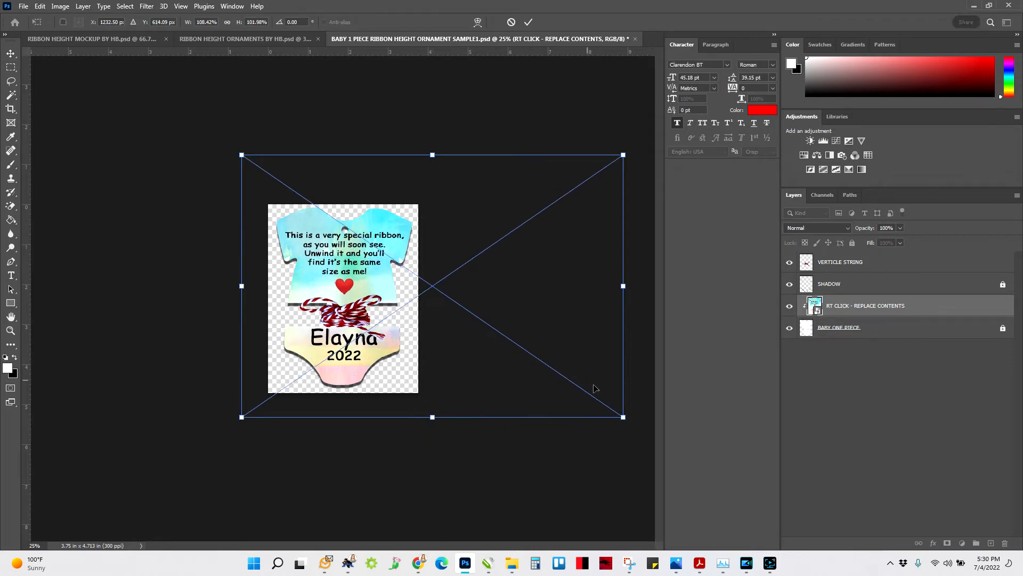
left_click_drag(623, 417, 601, 407)
left_click_drag(347, 349, 353, 366)
left_click_drag(430, 169, 431, 166)
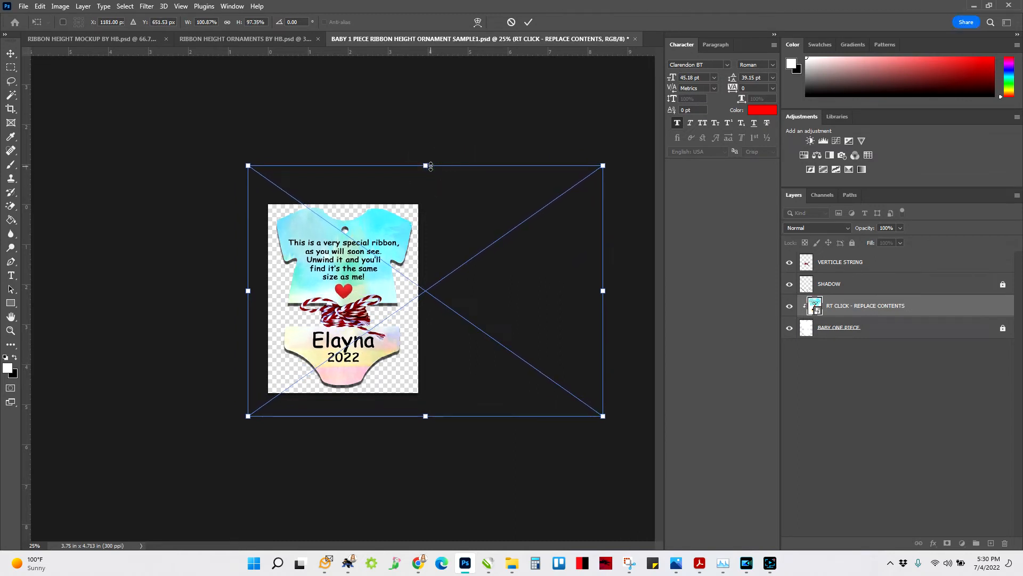
key("Return")
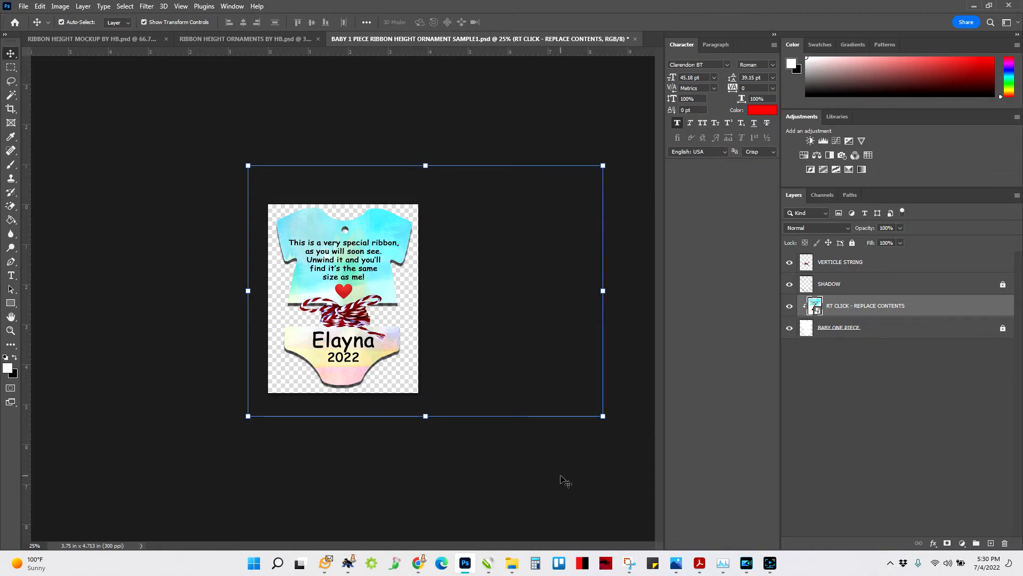
In the ornaments document, replace the contents of the LEFT group's RT CLICK REPLACE CONTENTS layer with Paper01.jpg.
left_click(287, 47)
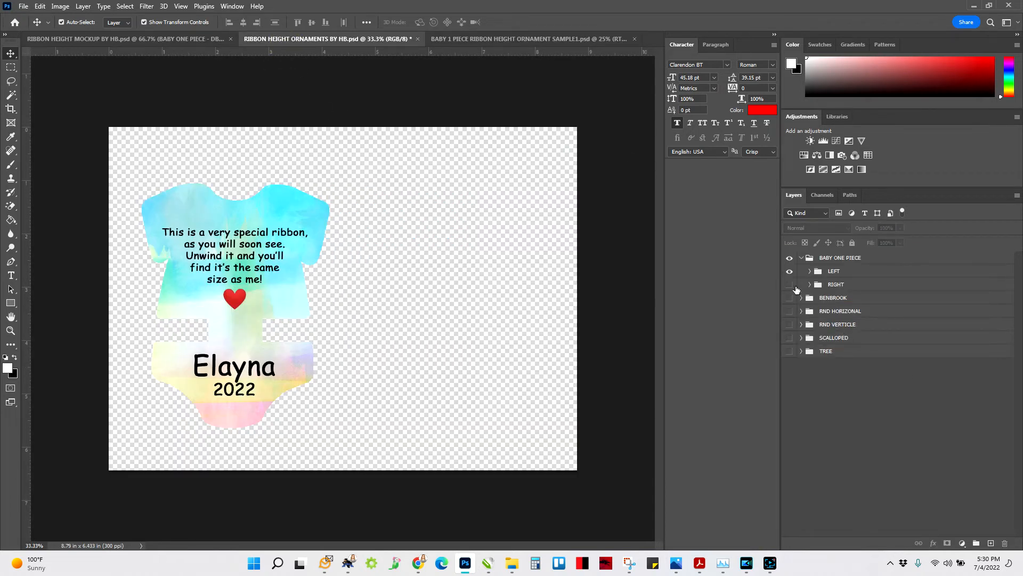
left_click(810, 271)
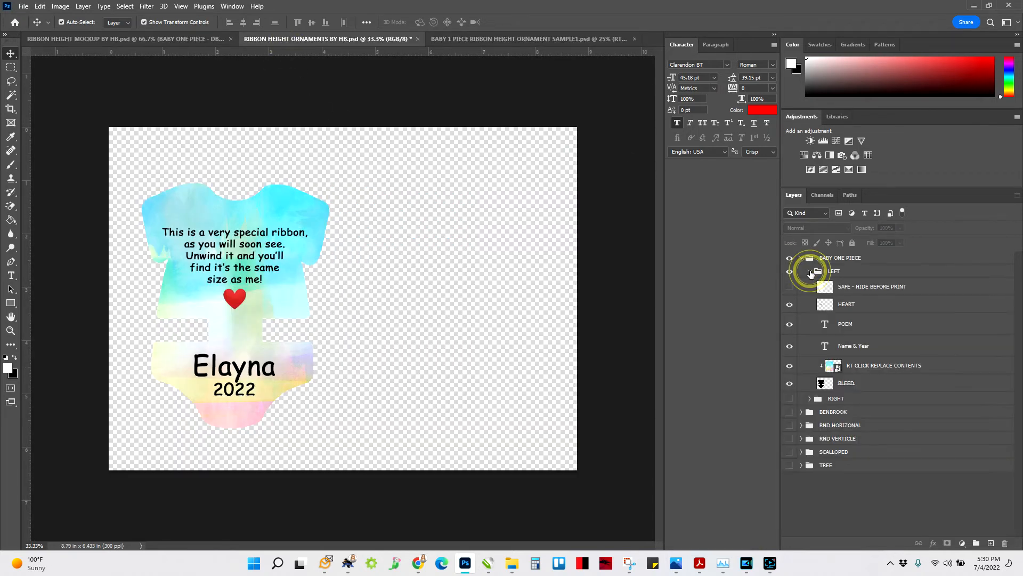
left_click(851, 367)
right_click(850, 368)
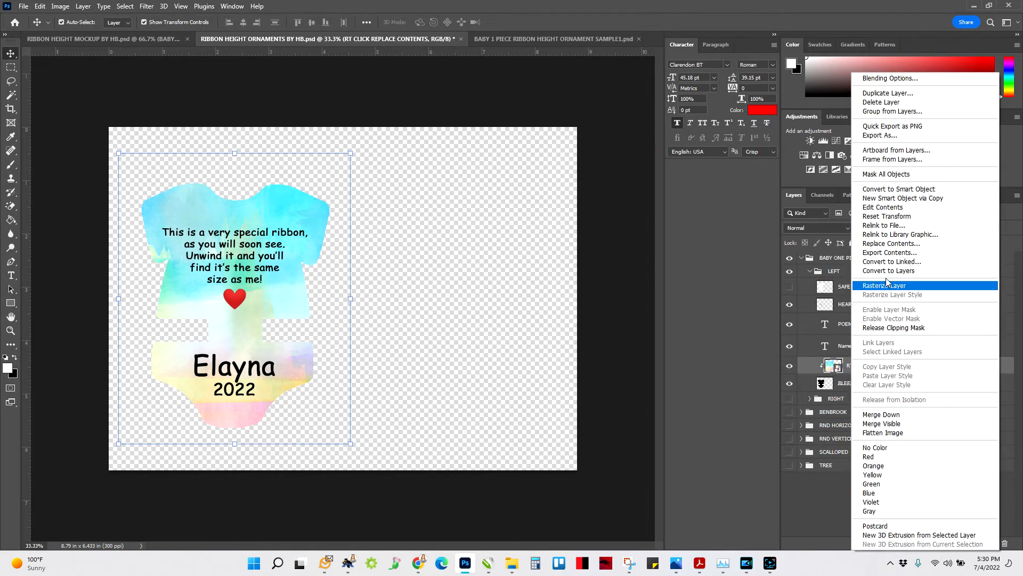
left_click(892, 243)
double_click(555, 93)
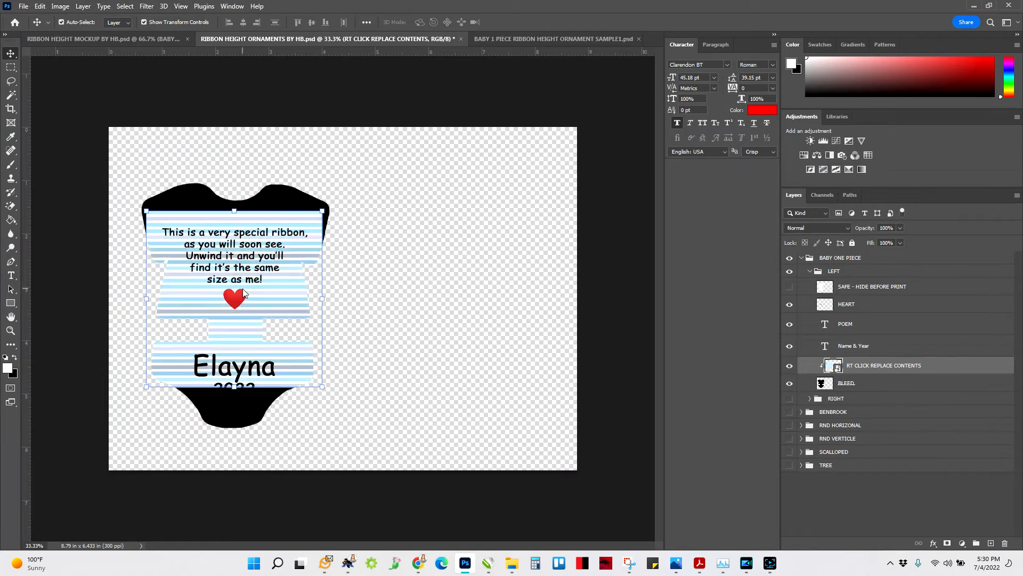
Move and enlarge the striped paper so it covers the whole baby one piece bleed shape.
left_click_drag(296, 232, 281, 197)
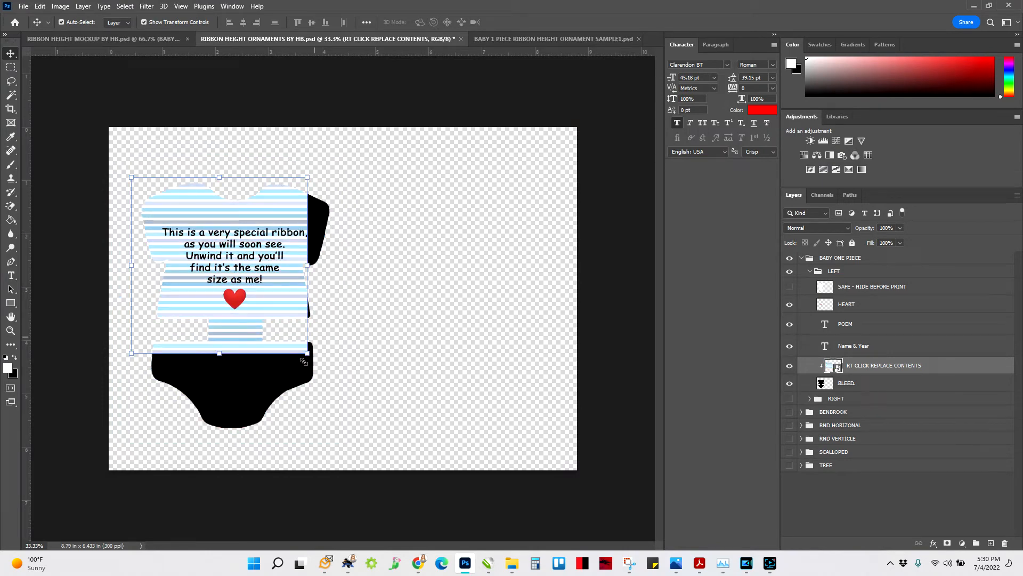
left_click_drag(307, 355, 392, 439)
left_click_drag(286, 288, 269, 283)
key("Return")
Save the striped ornaments document as a PNG copy, overwriting TEST.png in the ORNAMENTS folder.
left_click(23, 7)
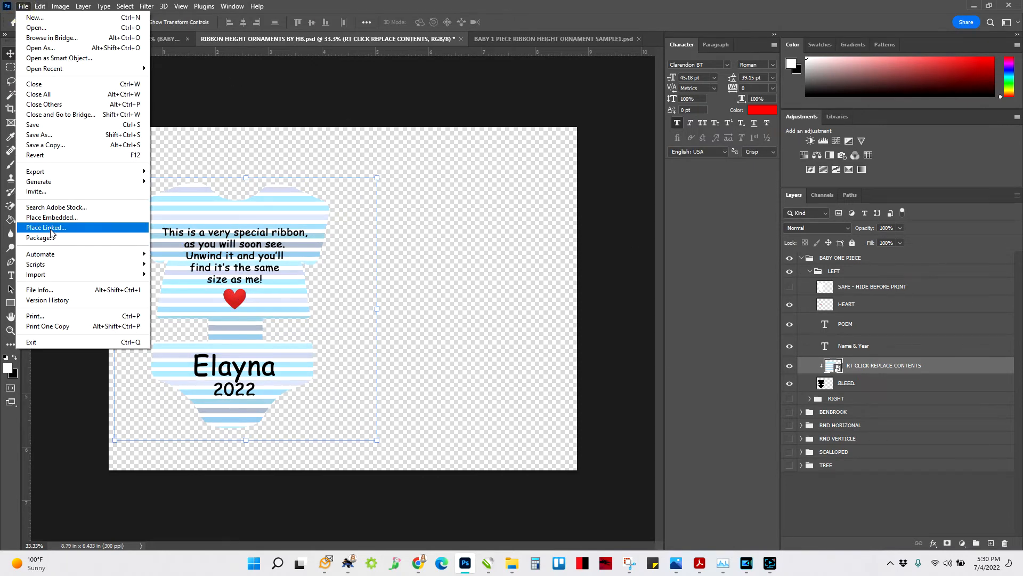
left_click(46, 133)
left_click(252, 428)
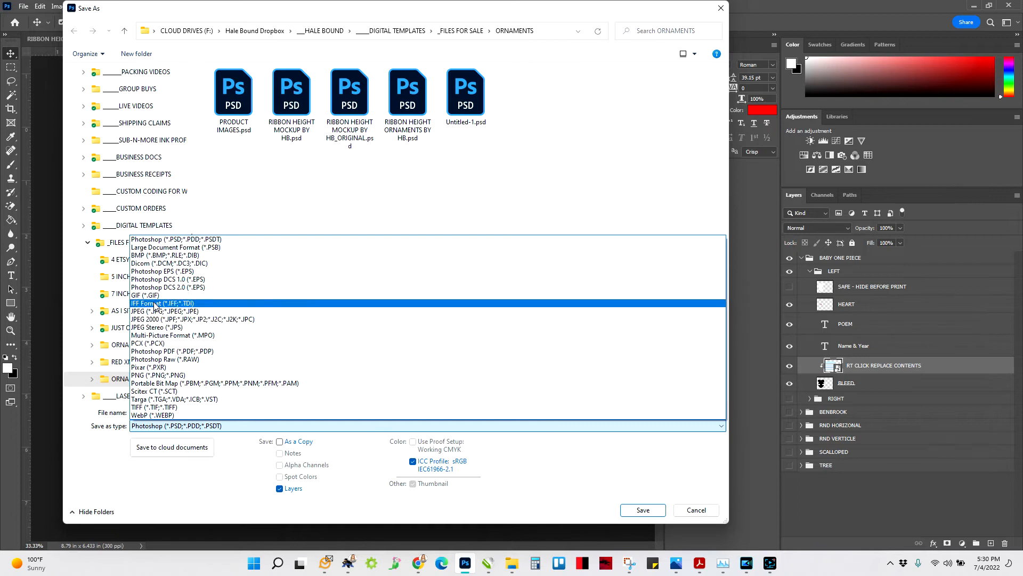
left_click(160, 375)
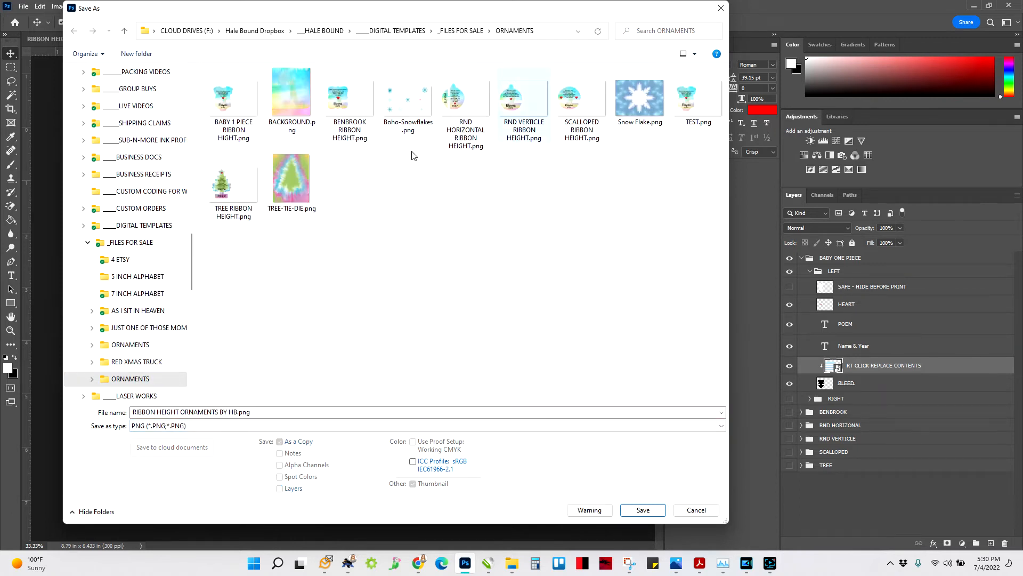
double_click(686, 98)
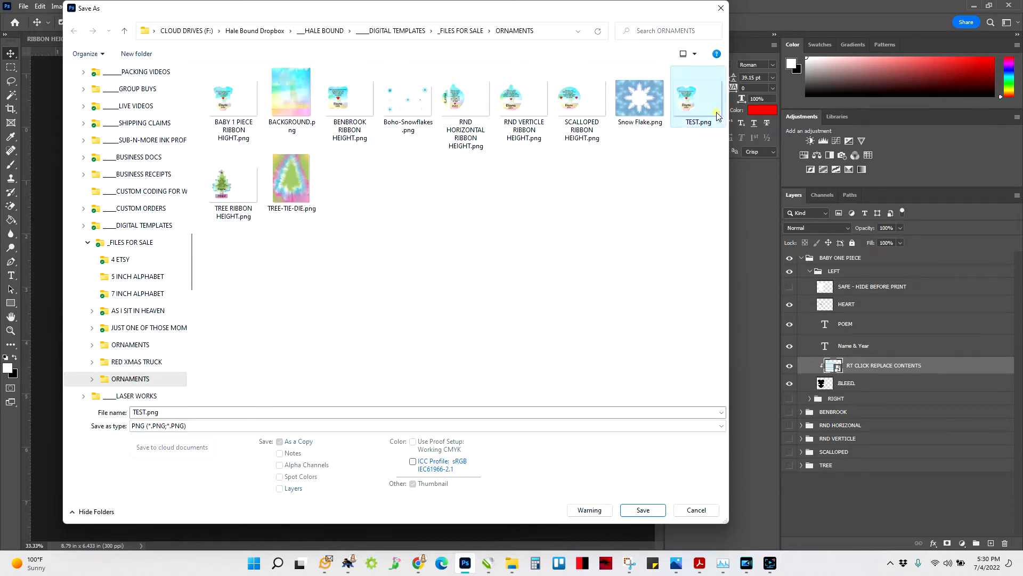
left_click(536, 283)
left_click(572, 169)
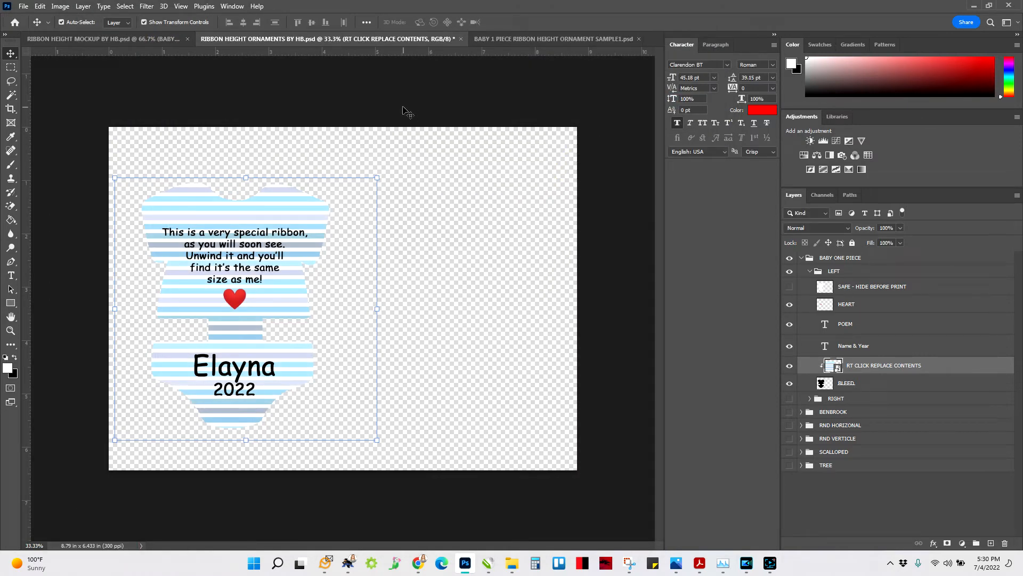
Close BABY 1 PIECE RIBBON HEIGHT ORNAMENT SAMPLE1.psd without saving its changes.
left_click(79, 39)
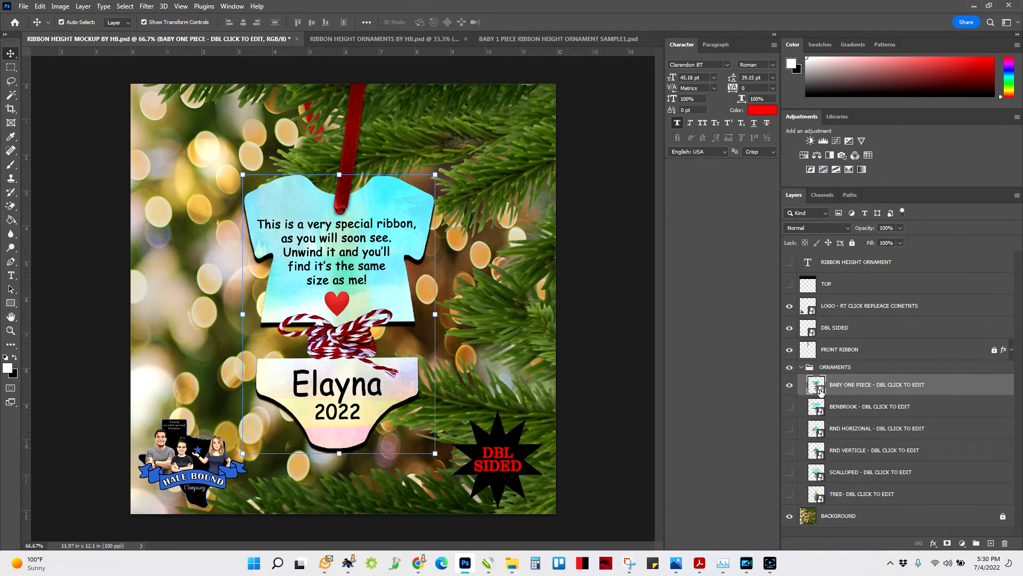
left_click(354, 40)
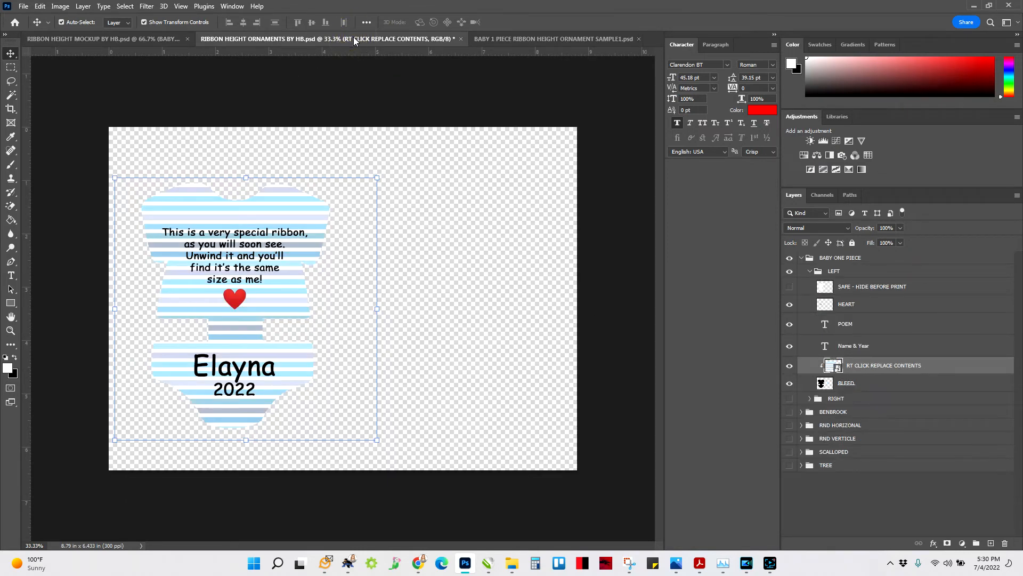
left_click(546, 39)
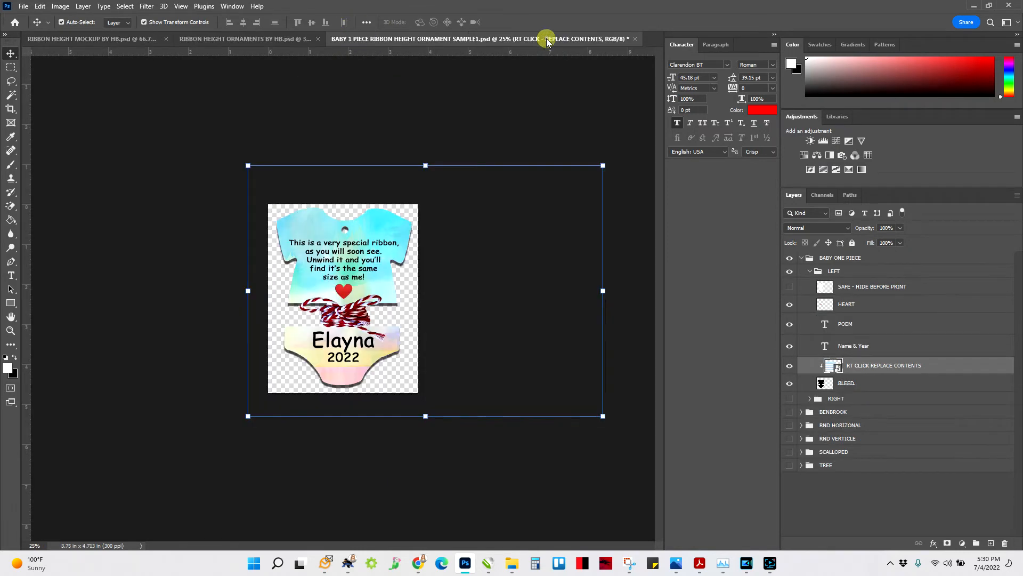
left_click(635, 39)
left_click(513, 215)
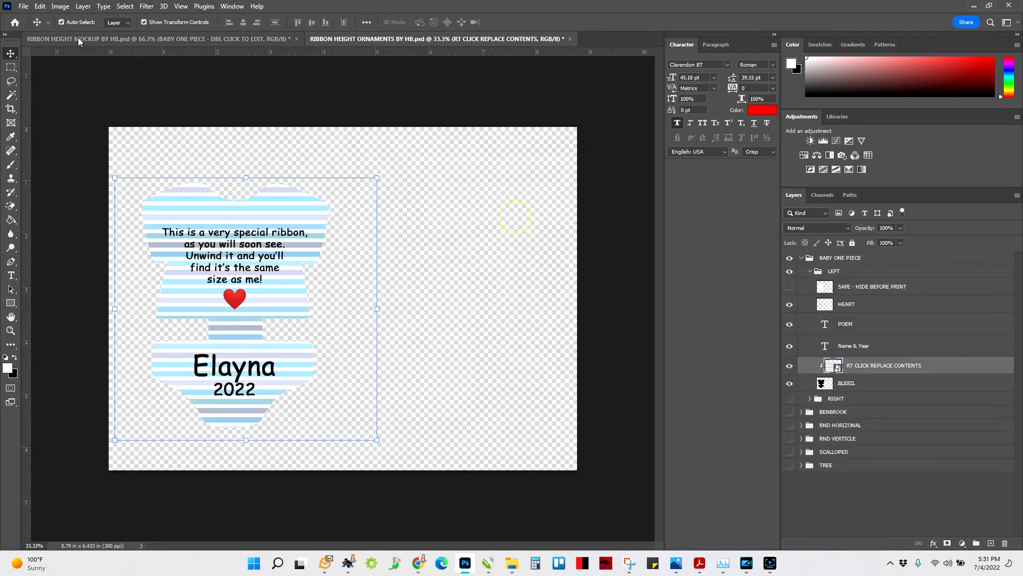
Reopen the mockup's BABY ONE PIECE smart object and replace its RT CLICK - REPLACE CONTENTS layer with TEST.png.
left_click(79, 41)
left_click(821, 391)
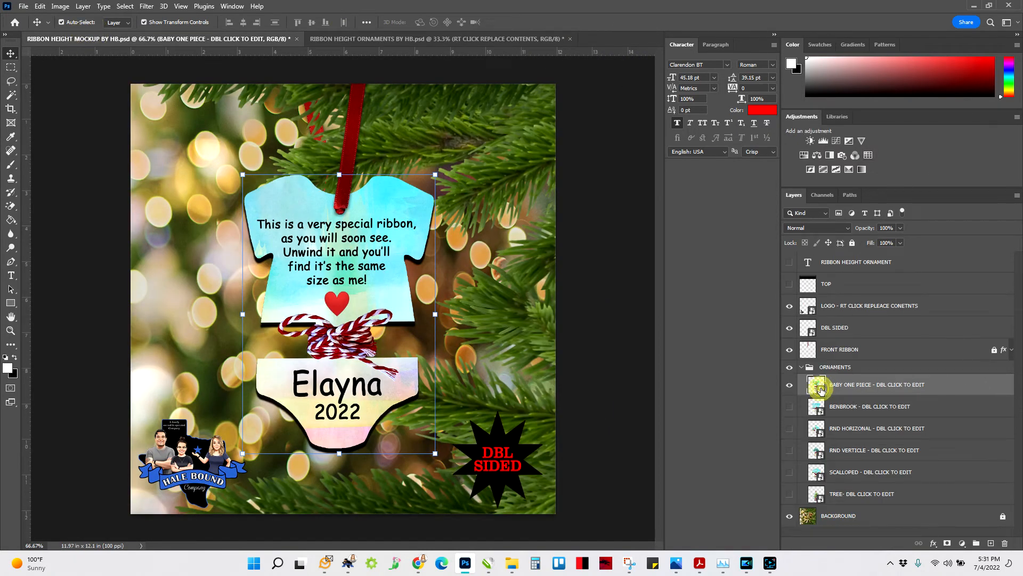
double_click(821, 390)
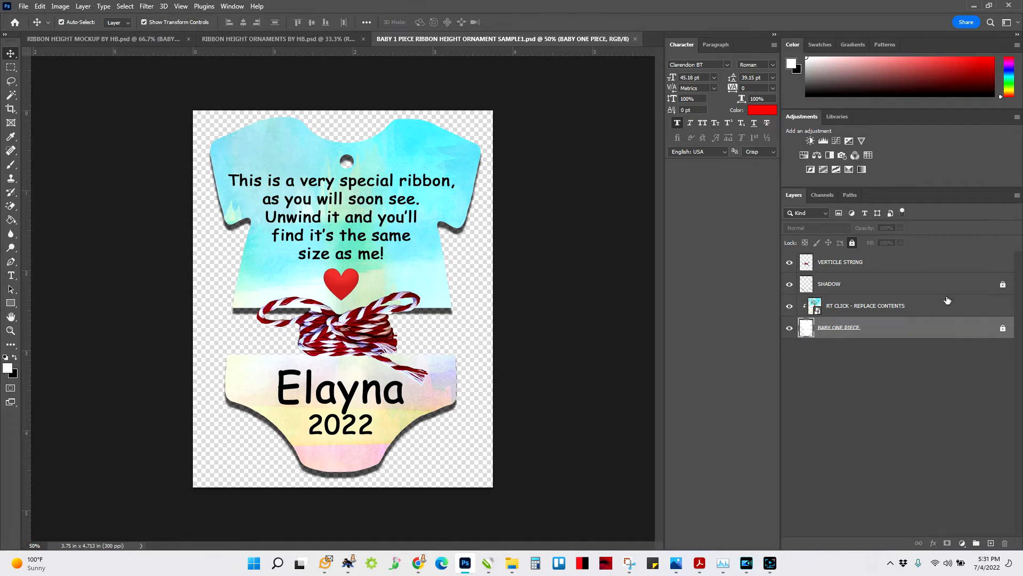
right_click(855, 308)
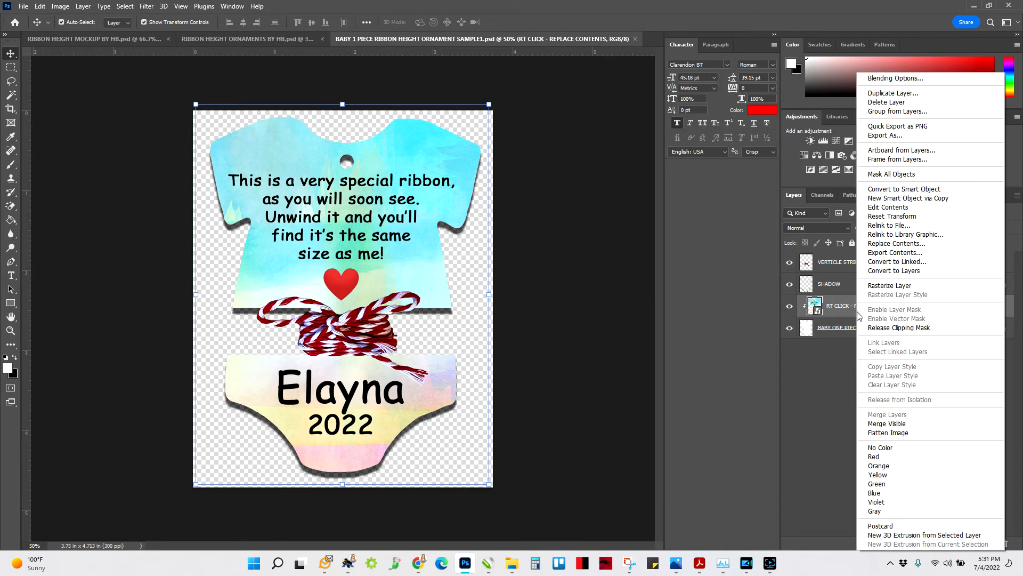
left_click(903, 244)
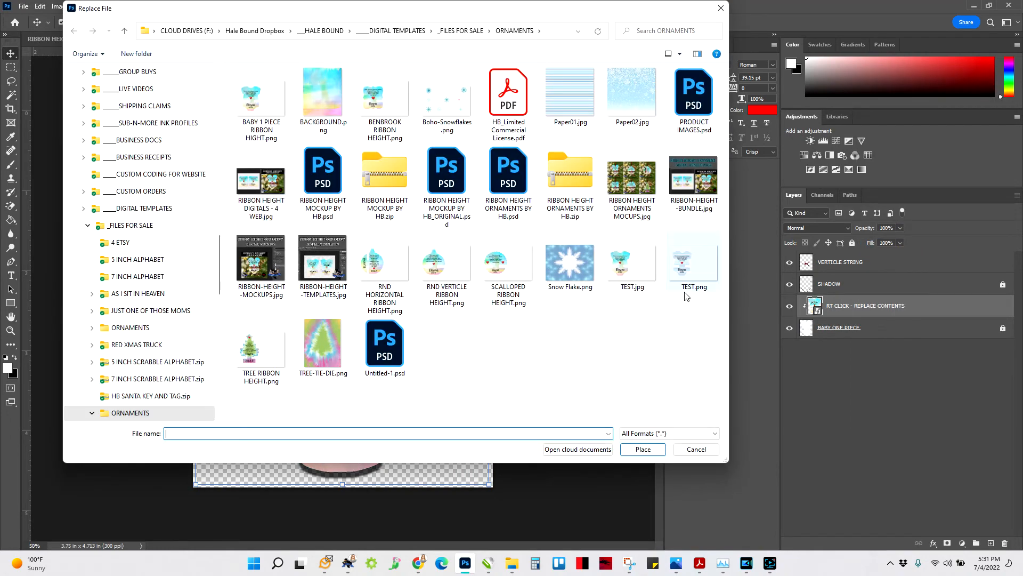
double_click(692, 267)
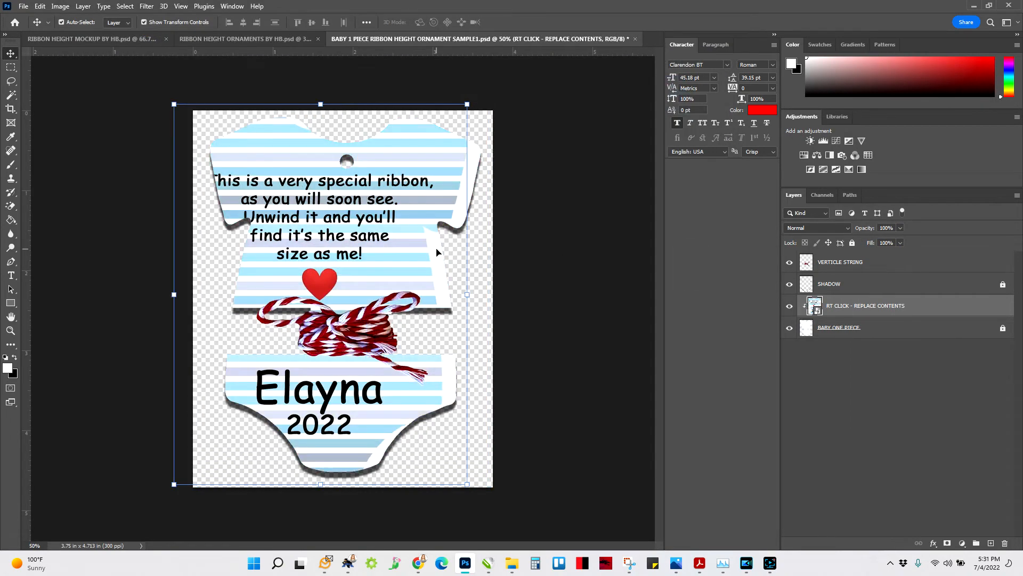
Fit the striped design to the baby shape by scaling it to 103.79% and nudging it right, then save and close the smart object.
key("ctrl+minus")
key("ctrl+minus")
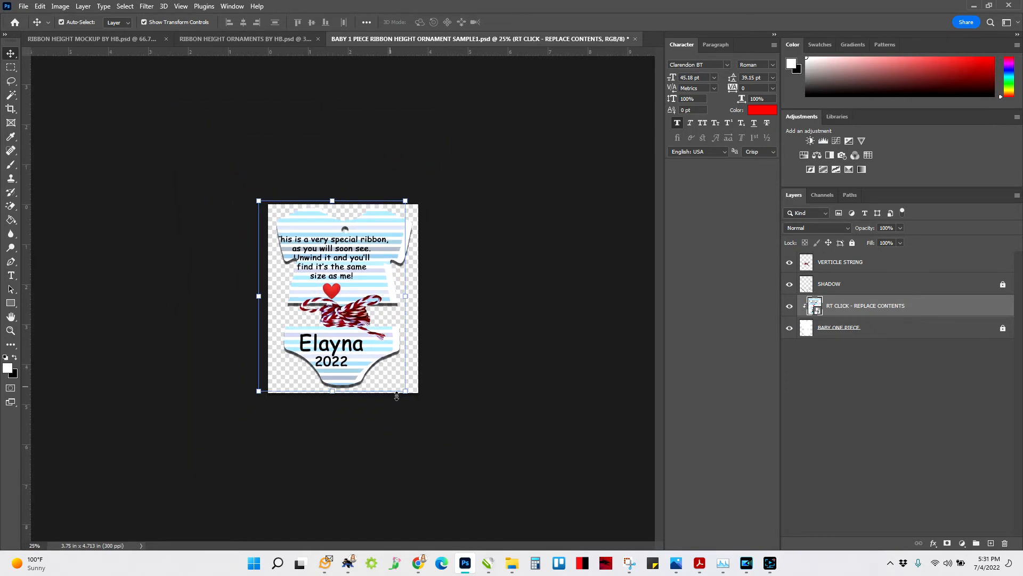
left_click_drag(406, 394, 415, 398)
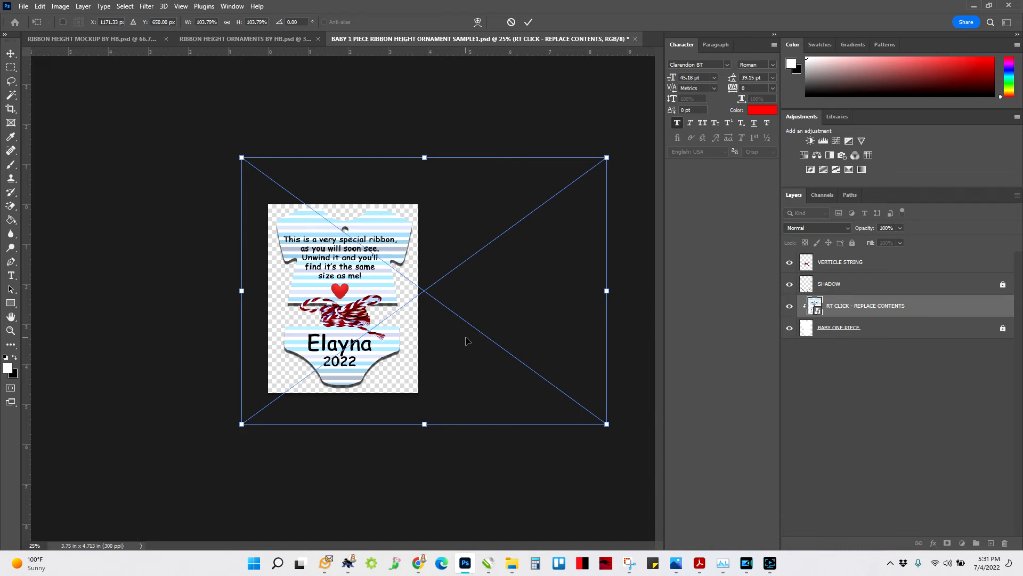
key("Right")
key("Right")
key("Right")
key("Right")
key("Right")
key("Right")
key("Right")
key("Right")
key("Right")
key("Right")
key("Right")
key("Right")
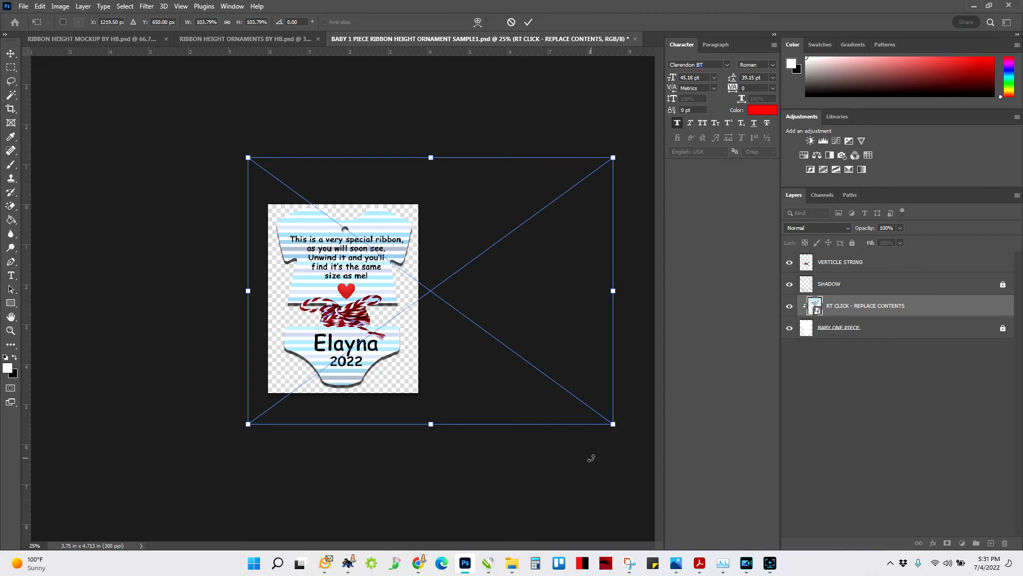
key("Return")
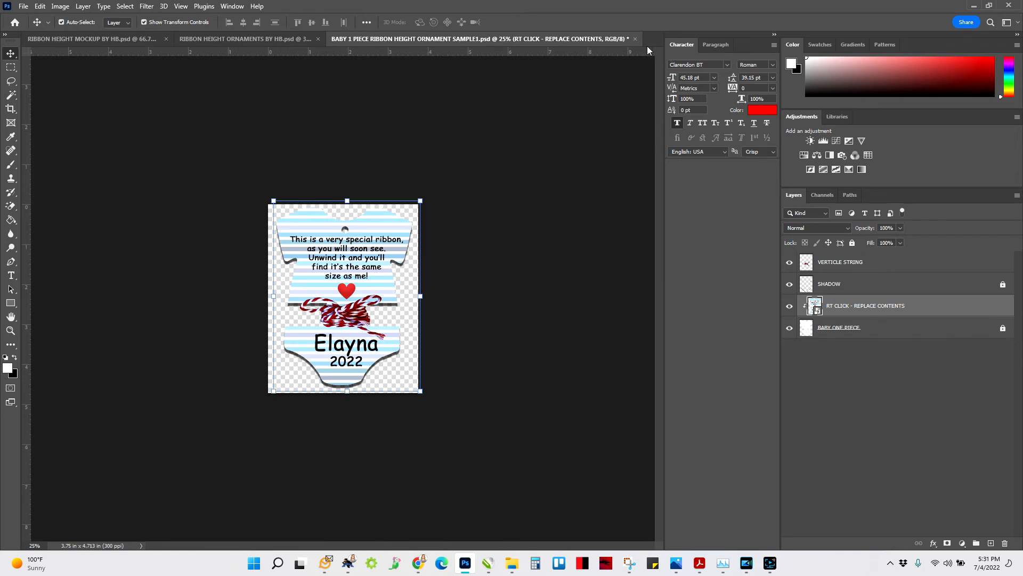
left_click(635, 39)
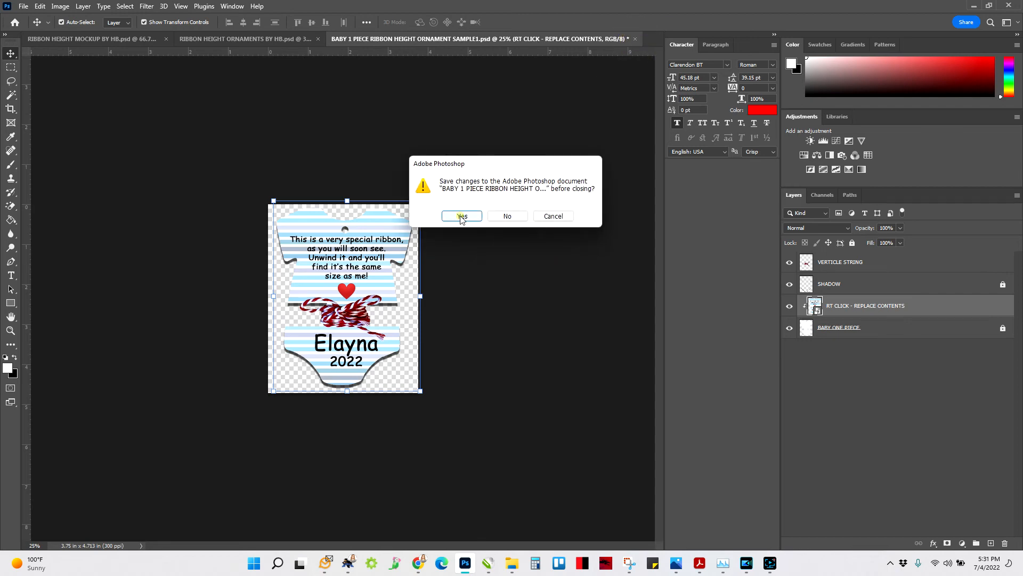
left_click(459, 215)
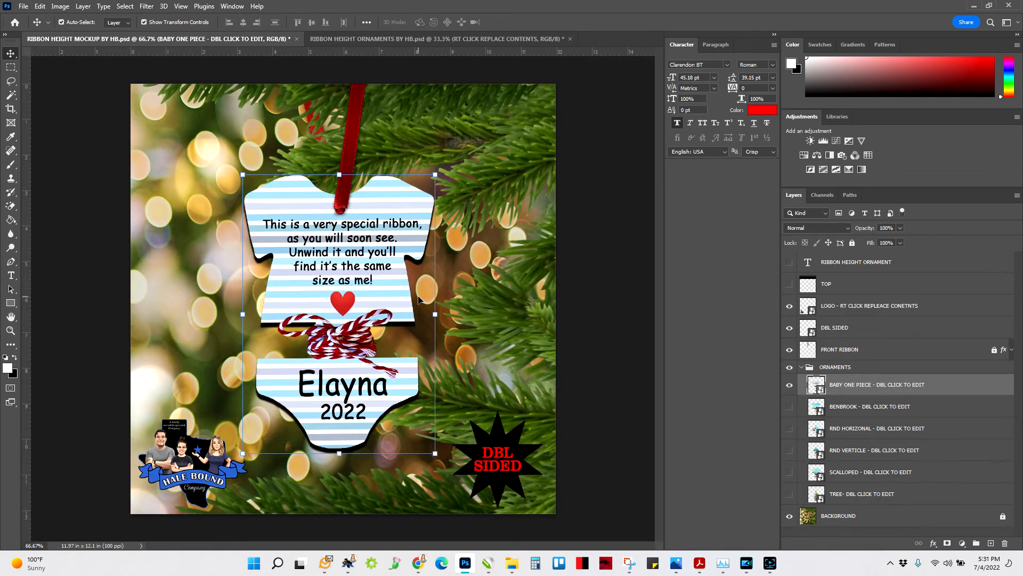